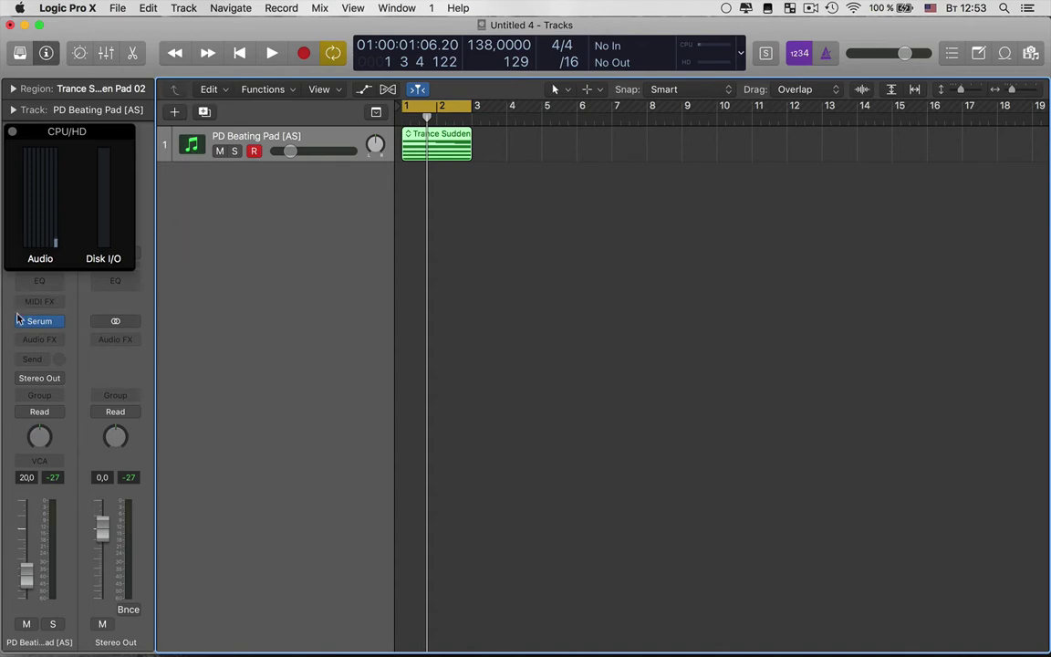
Open the Serum instrument on the PD Beating Pad track to inspect its preset, and close it again.
mouse_move(38, 330)
click(41, 322)
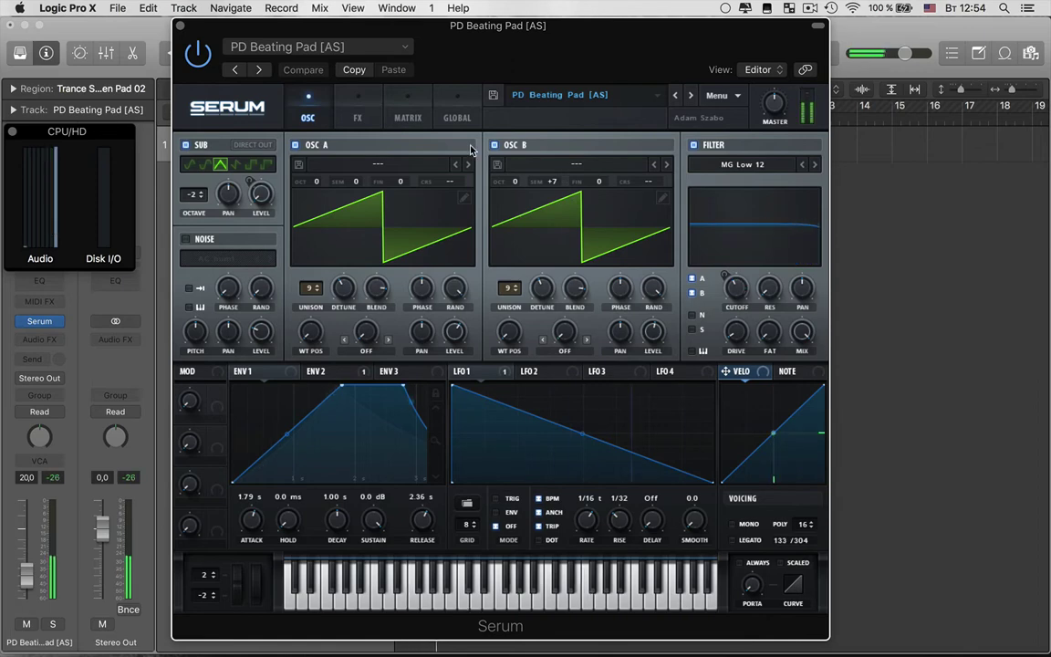
click(180, 28)
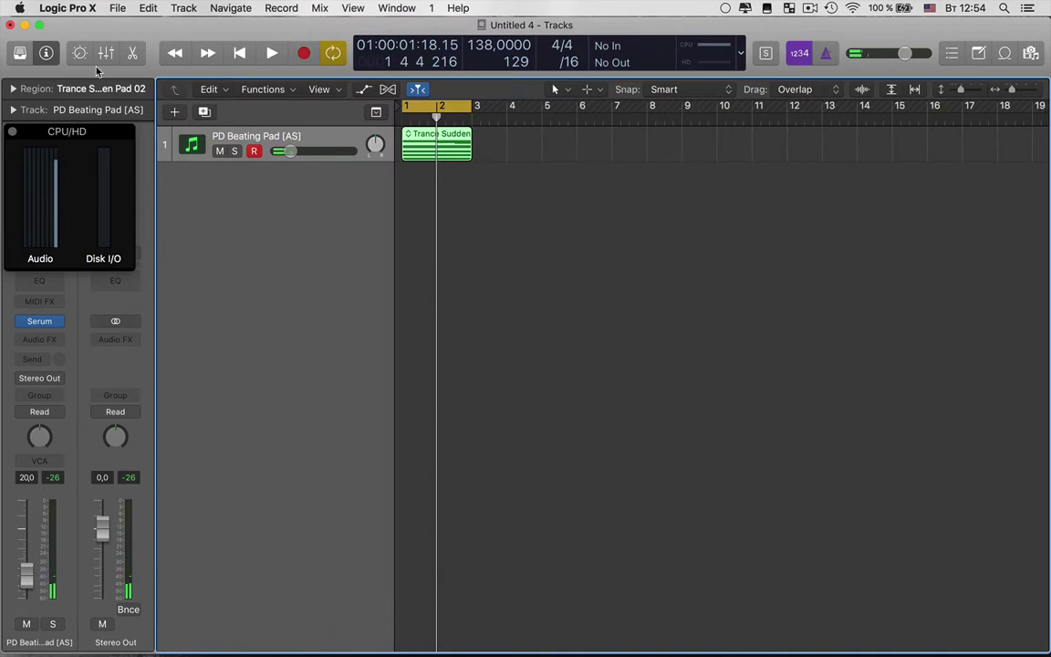
Check the Mac's model, processor and memory in the system overview, and close it.
click(17, 10)
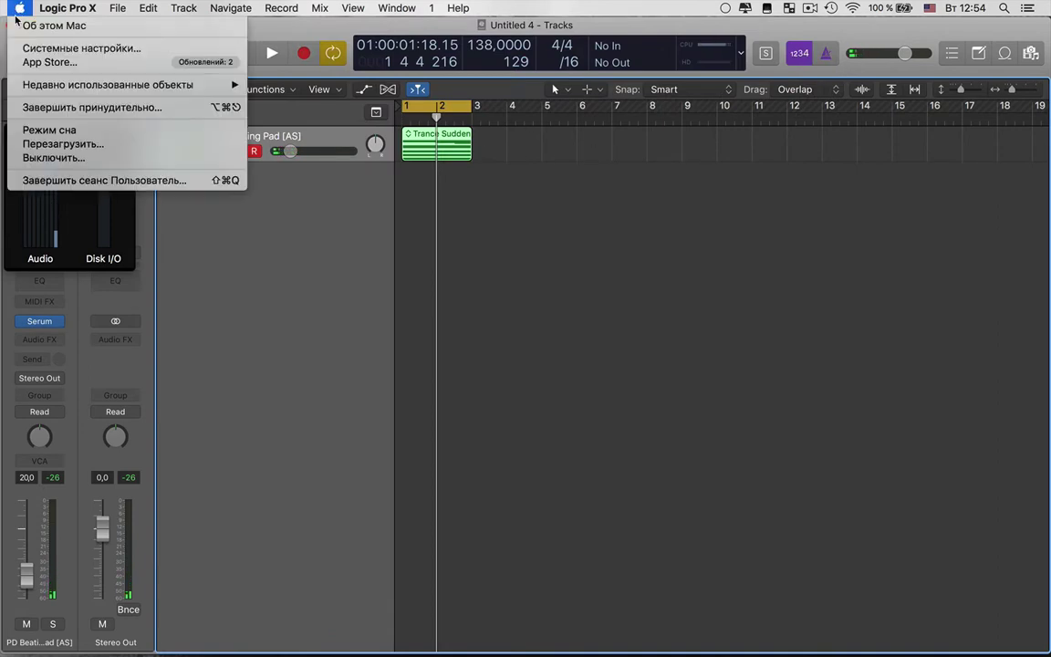
click(52, 27)
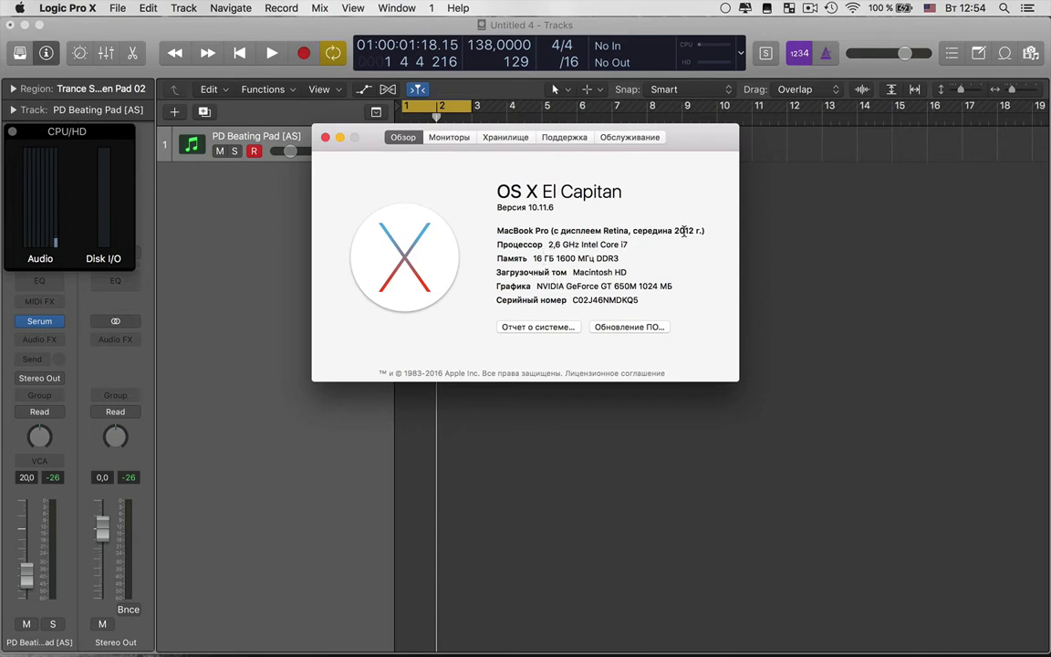
click(326, 137)
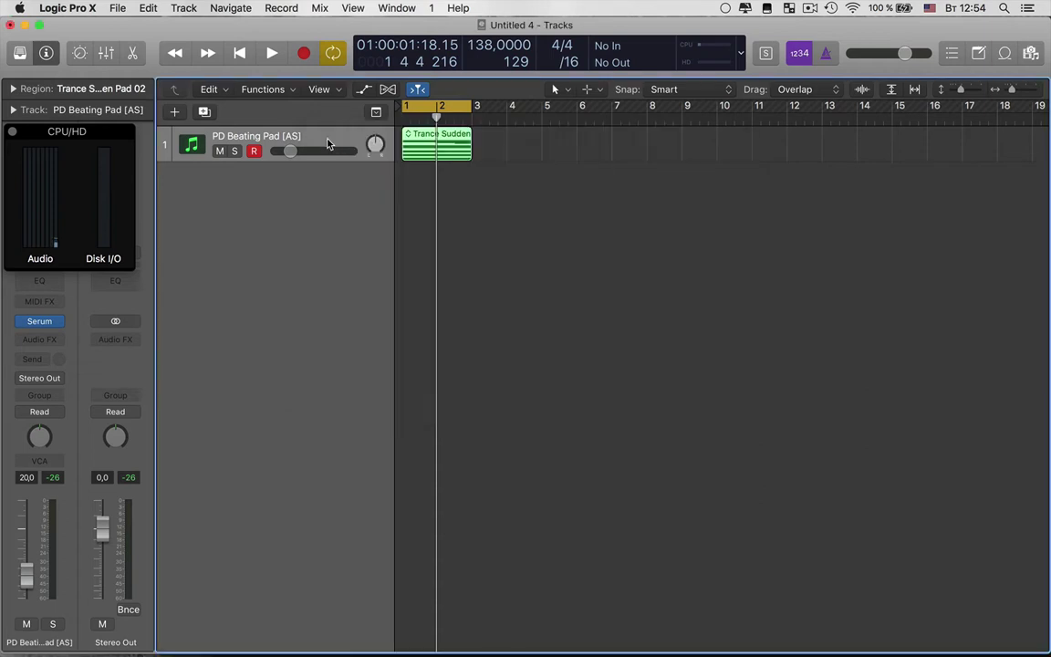
Open the audio device preferences.
click(88, 8)
mouse_move(144, 47)
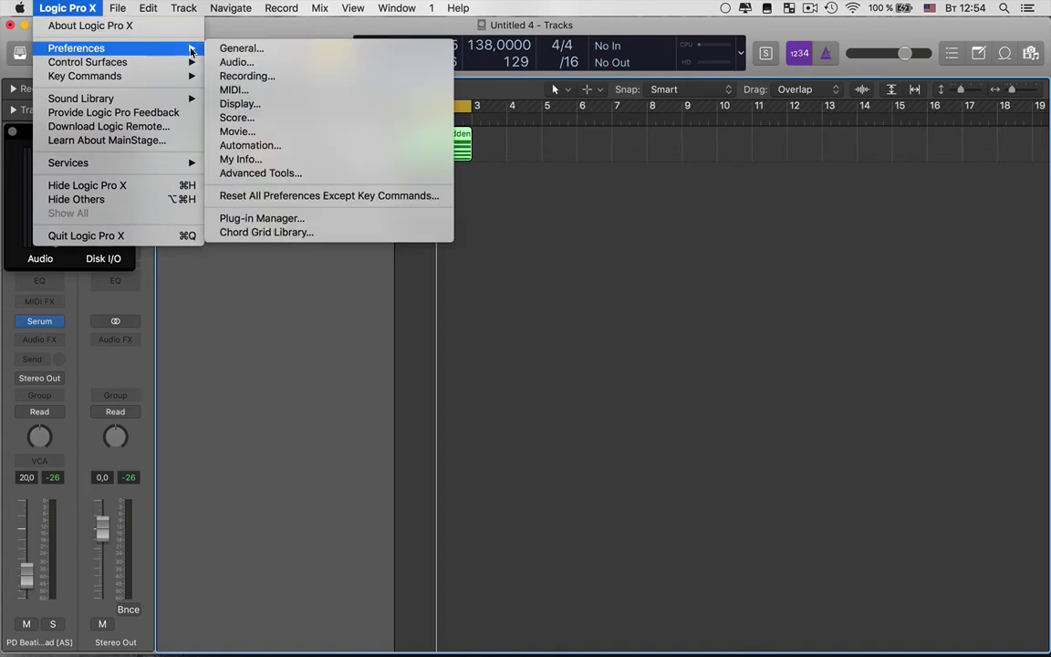
click(237, 63)
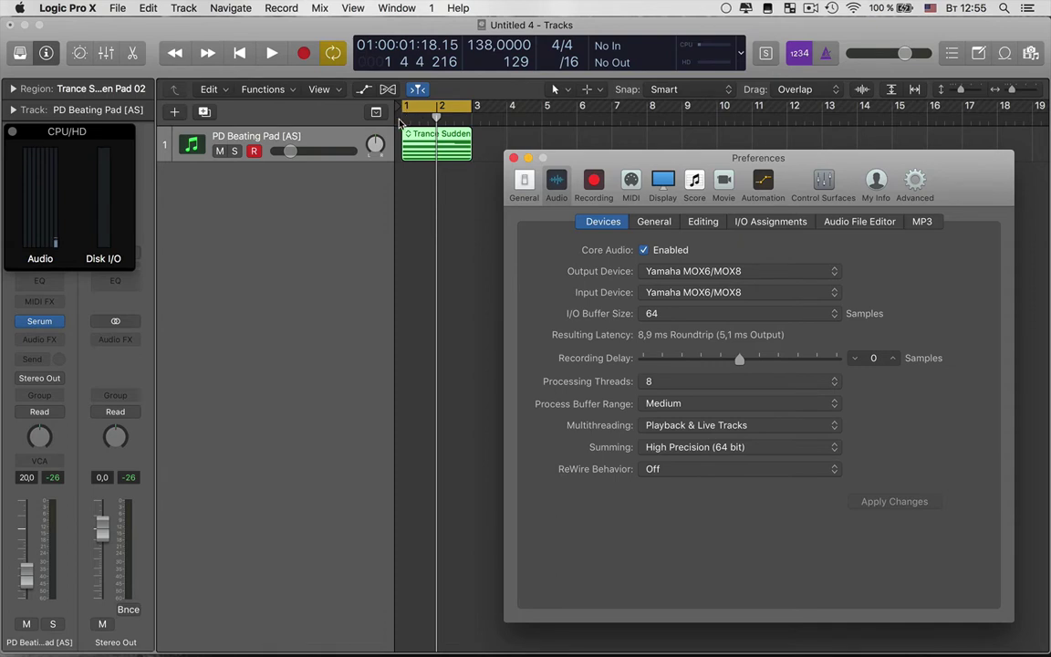
Start playback and duplicate the PD Beating Pad track with its region until there are eight tracks, dismissing the sync error.
key(space)
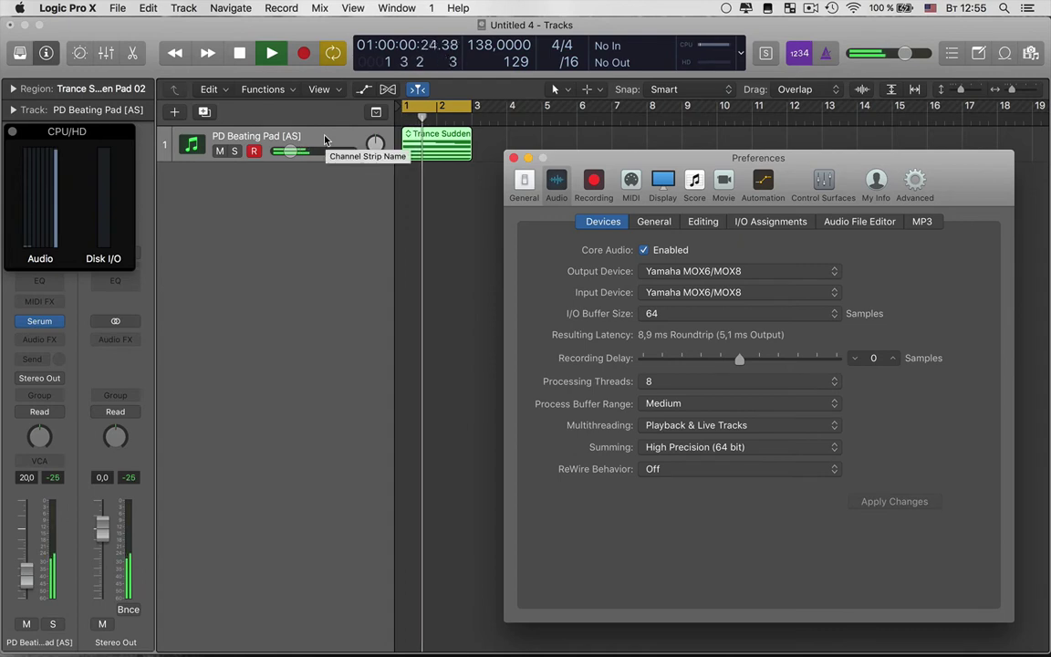
key(super+d)
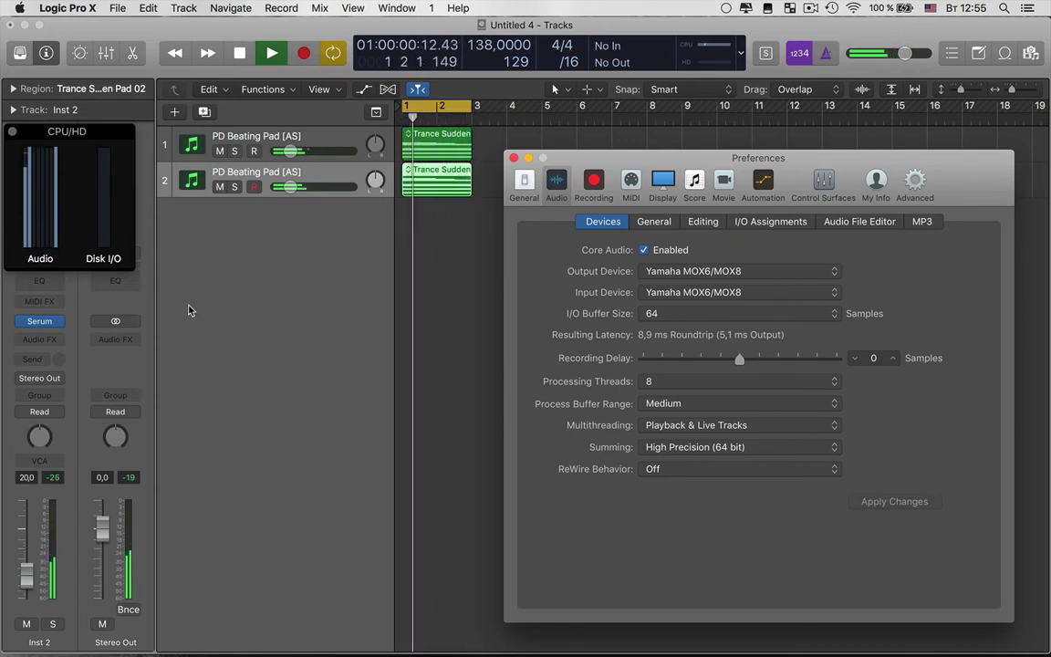
key(super+d)
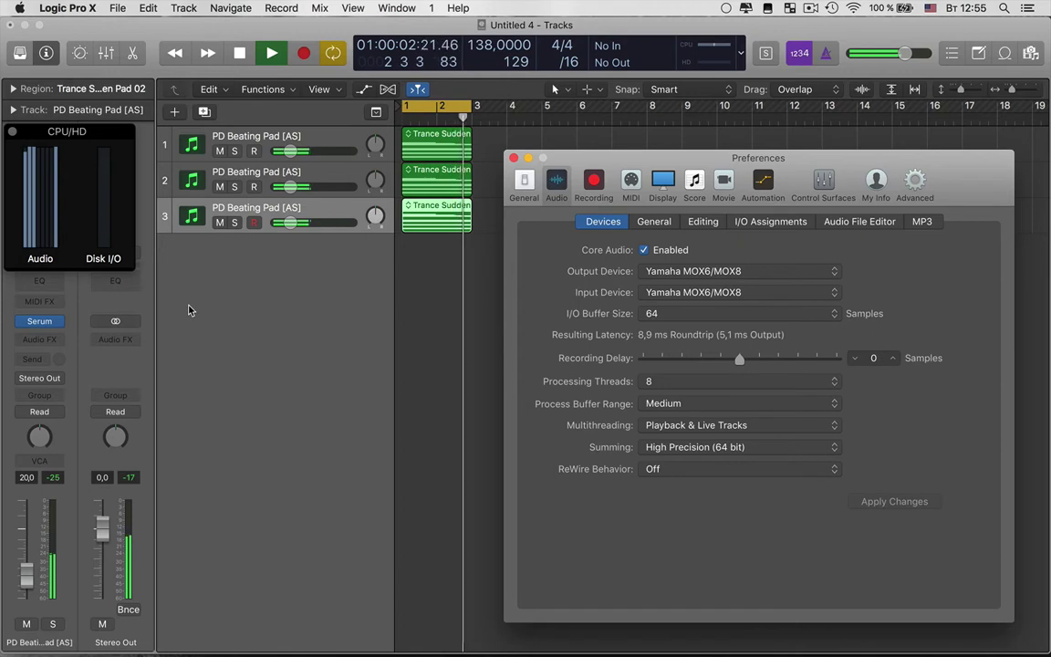
key(super+d)
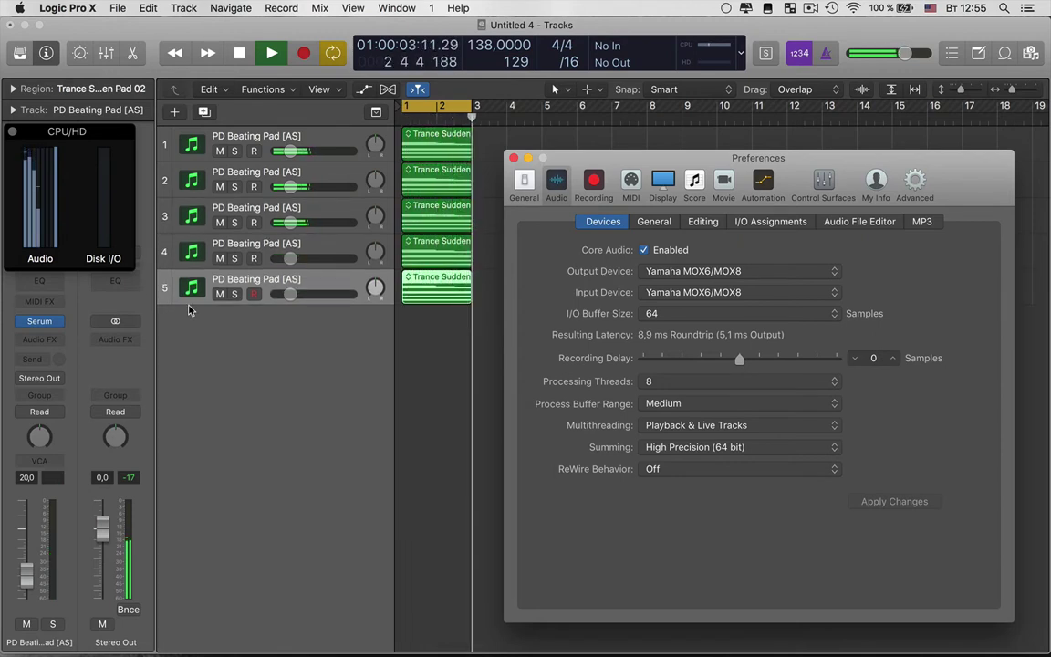
key(super+d)
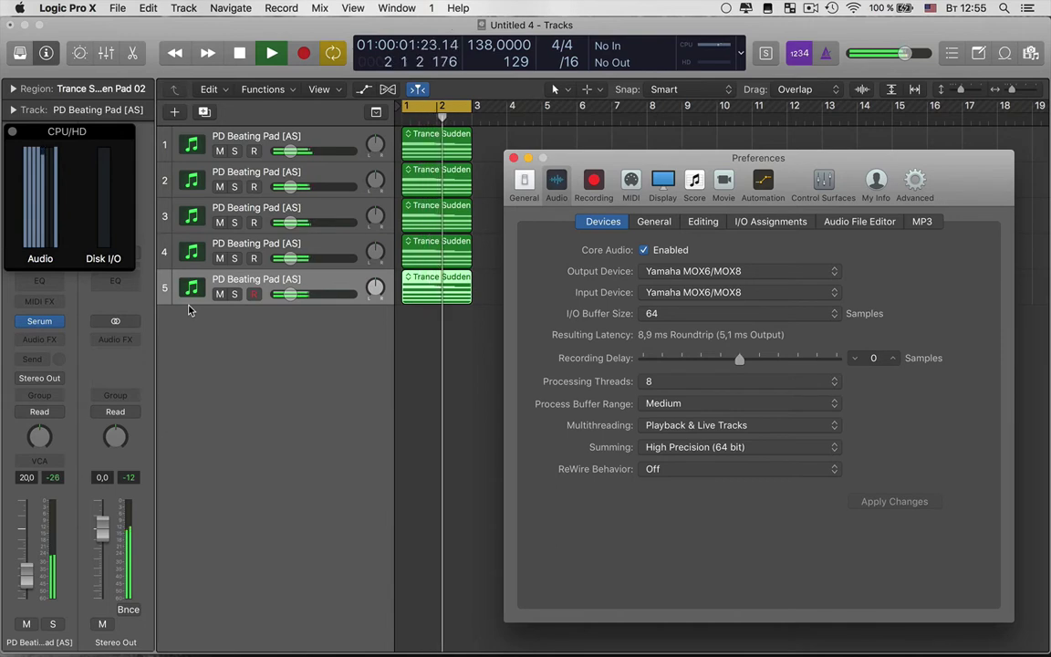
key(super+d)
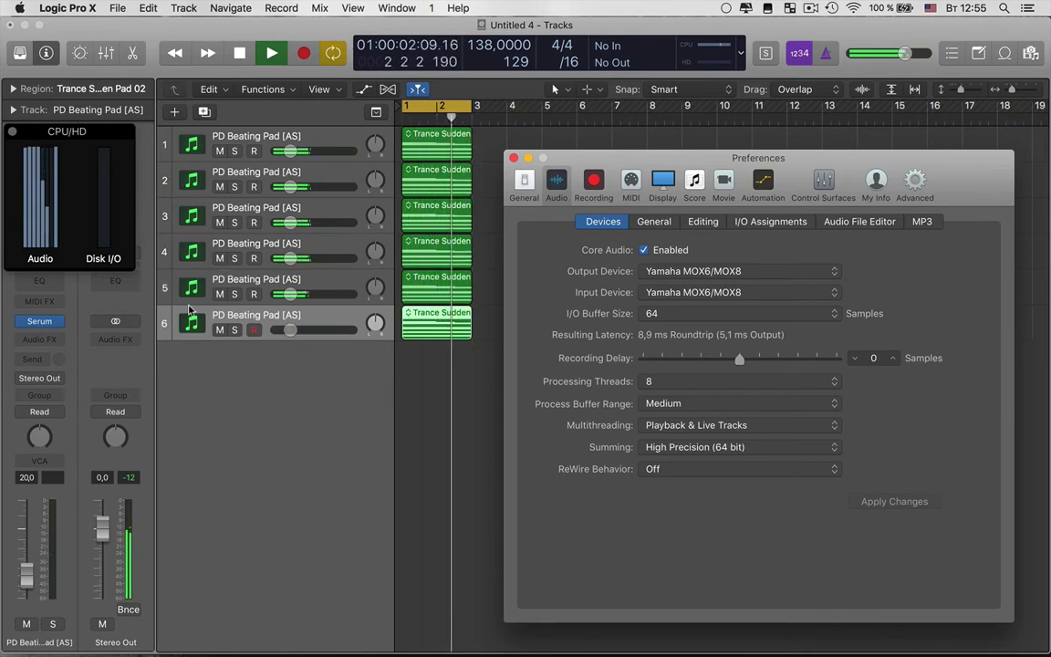
key(super+d)
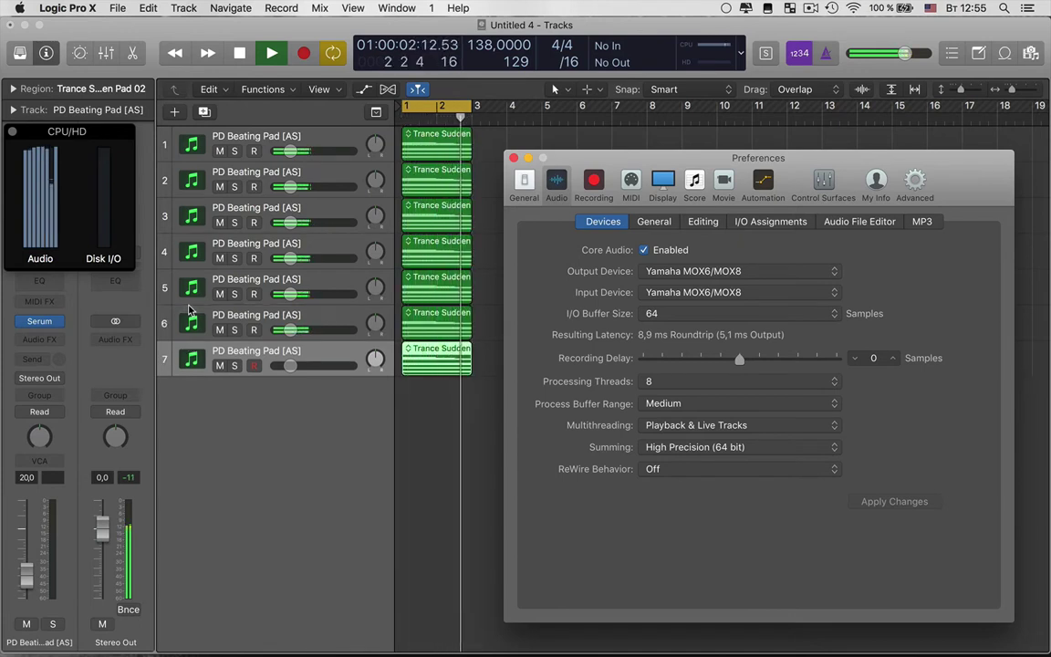
key(super+d)
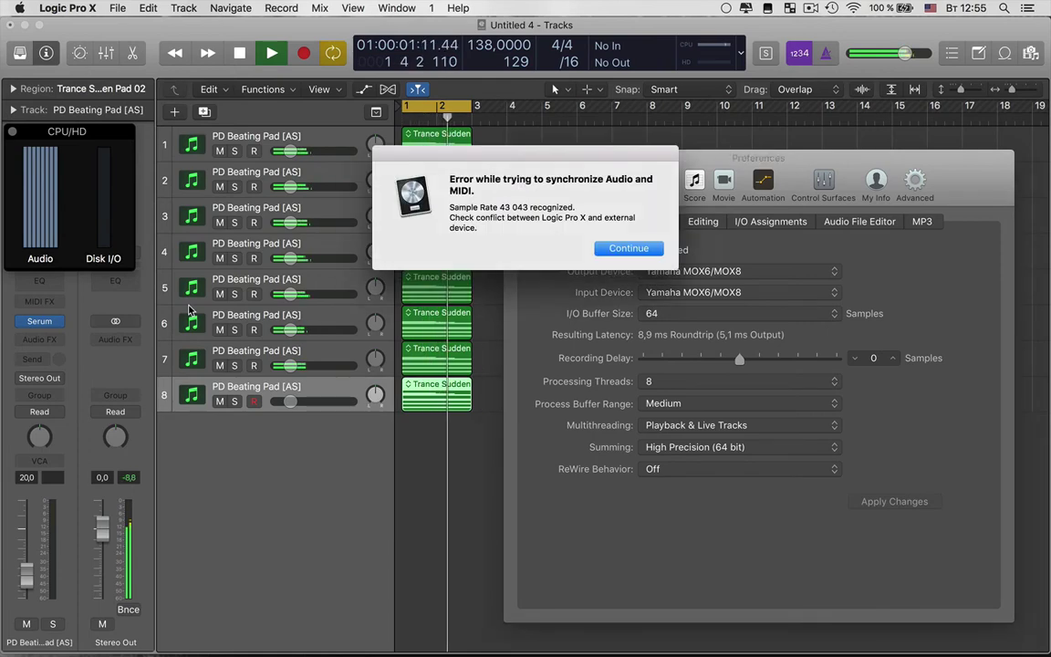
click(629, 248)
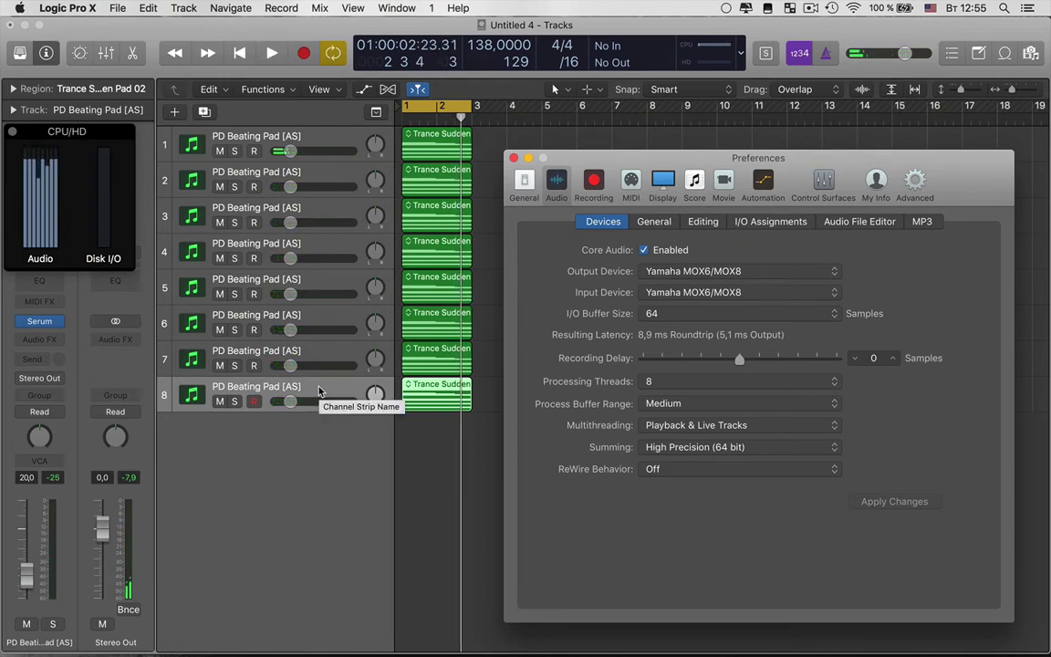
Delete all the duplicated tracks, keeping only the original PD Beating Pad track.
key(super+BackSpace)
key(super+BackSpace)
key(super+BackSpace)
key(super+BackSpace)
key(super+BackSpace)
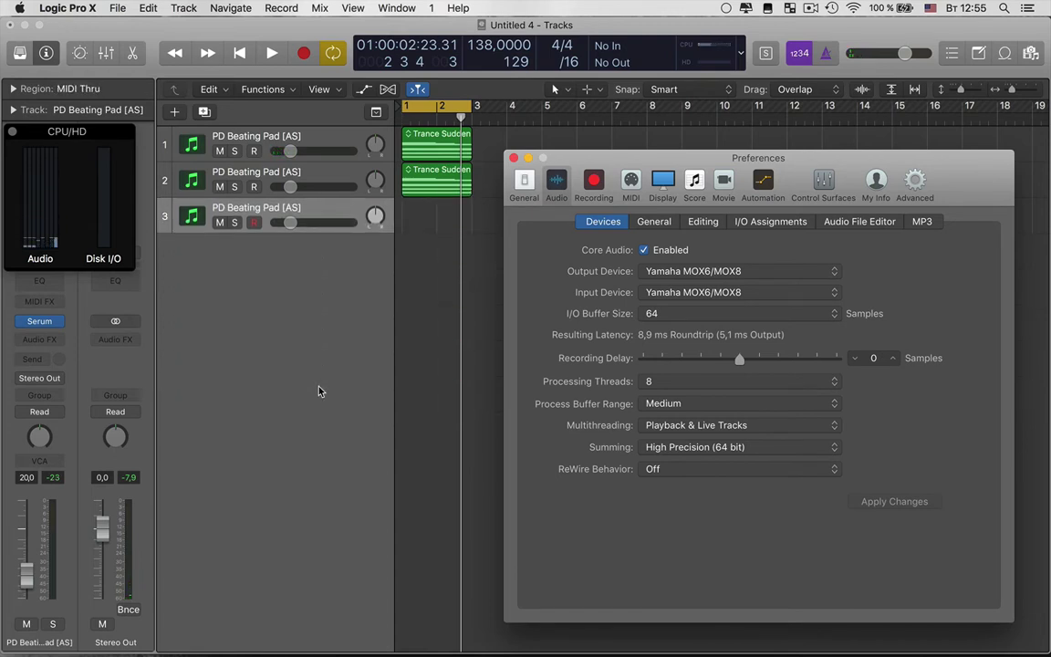
key(super+BackSpace)
key(Delete)
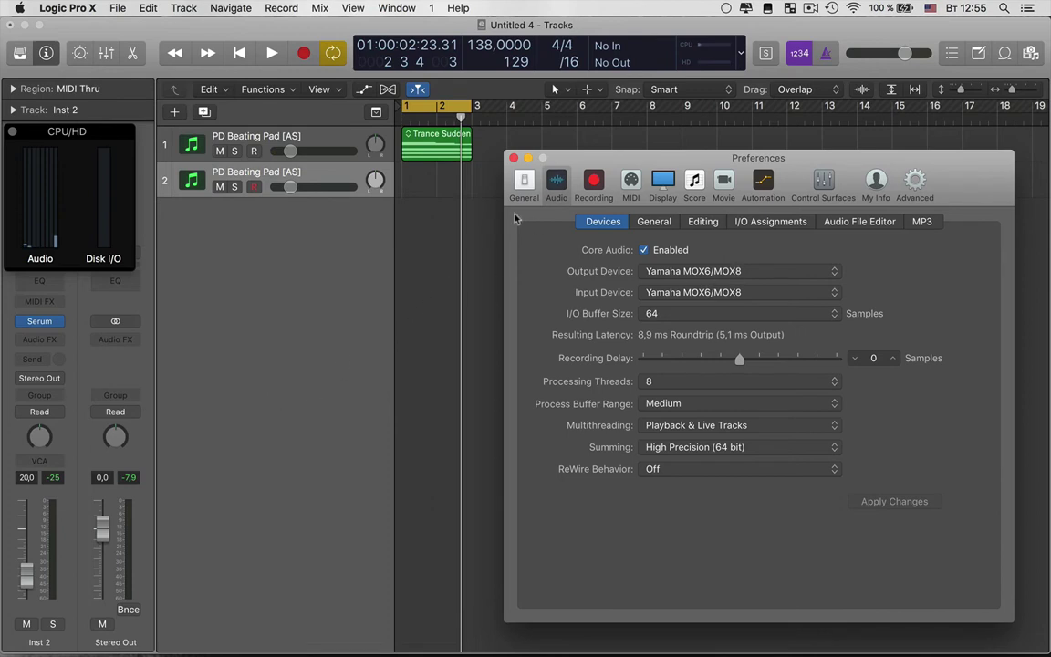
key(super+BackSpace)
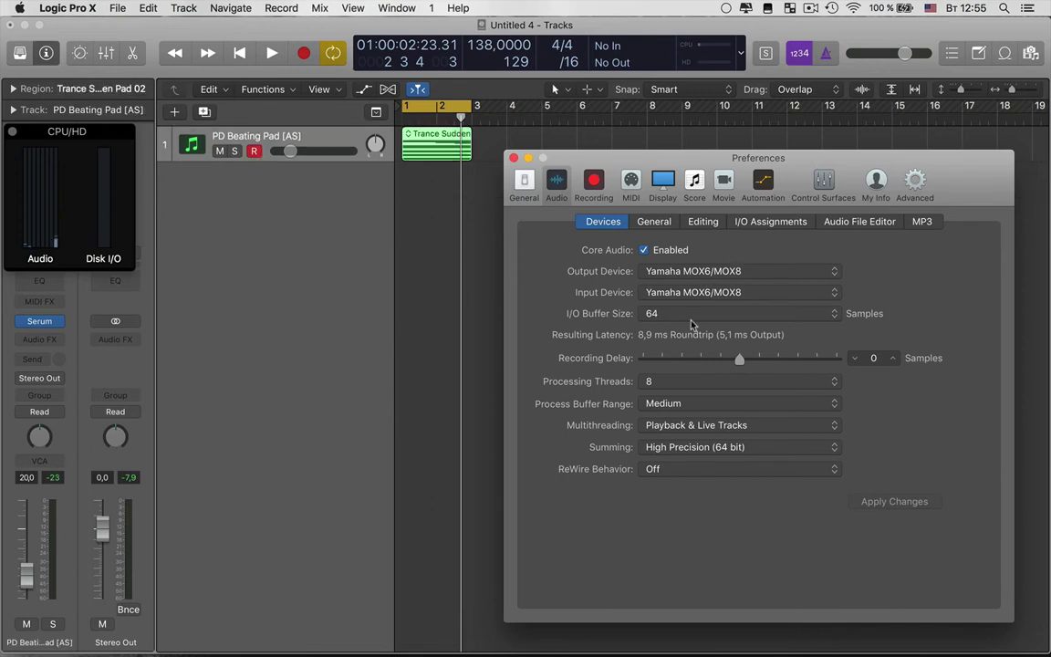
Set the I/O buffer size to 1024 samples, apply the change and close the preferences.
click(836, 314)
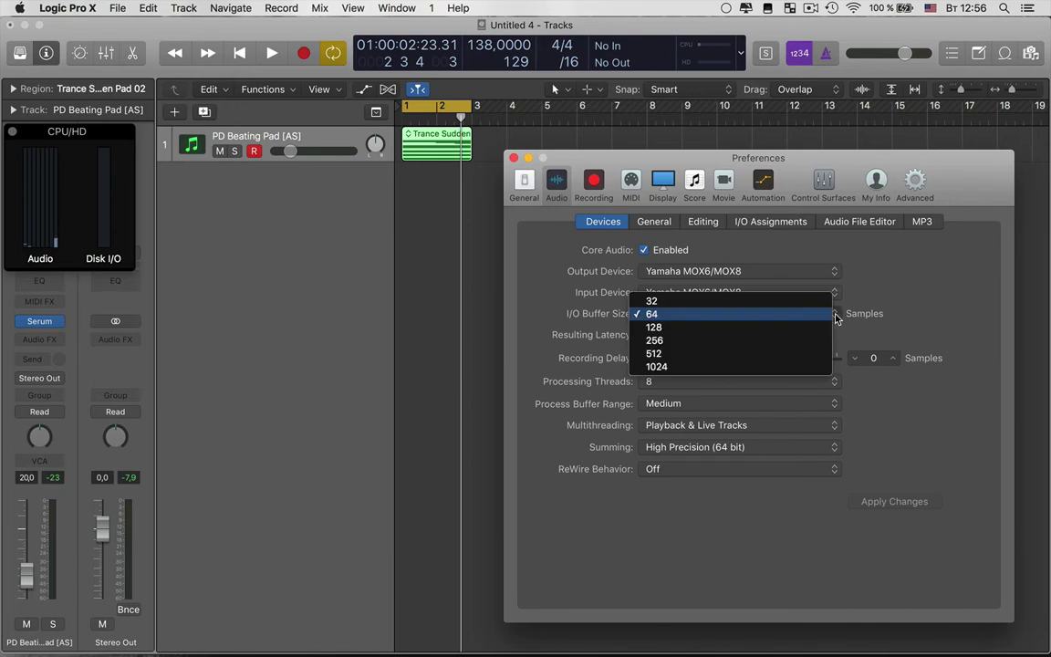
click(685, 367)
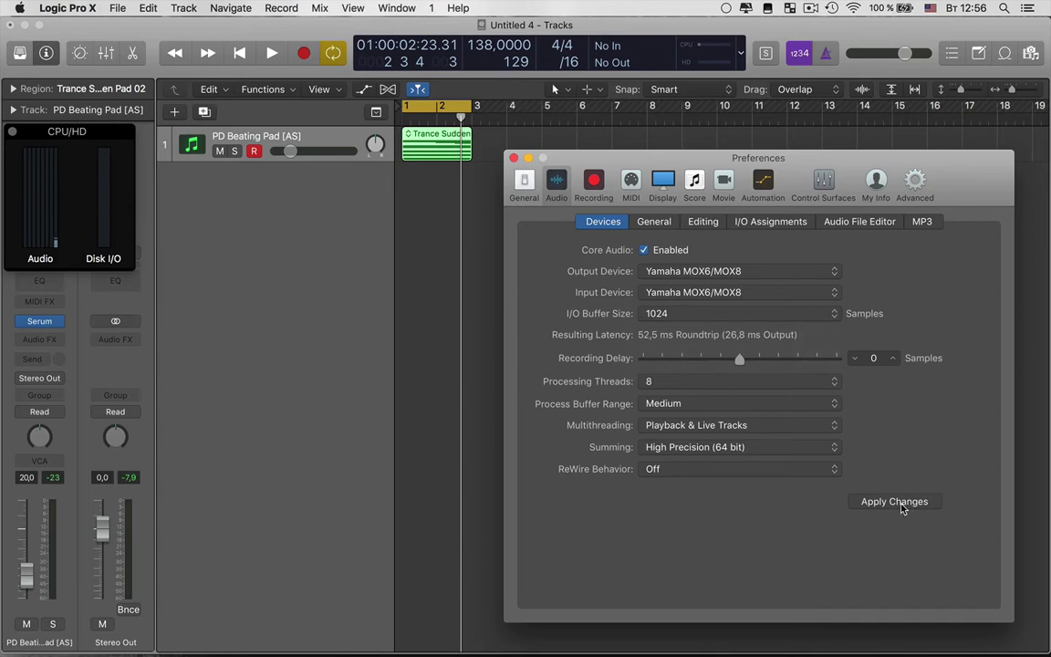
click(899, 503)
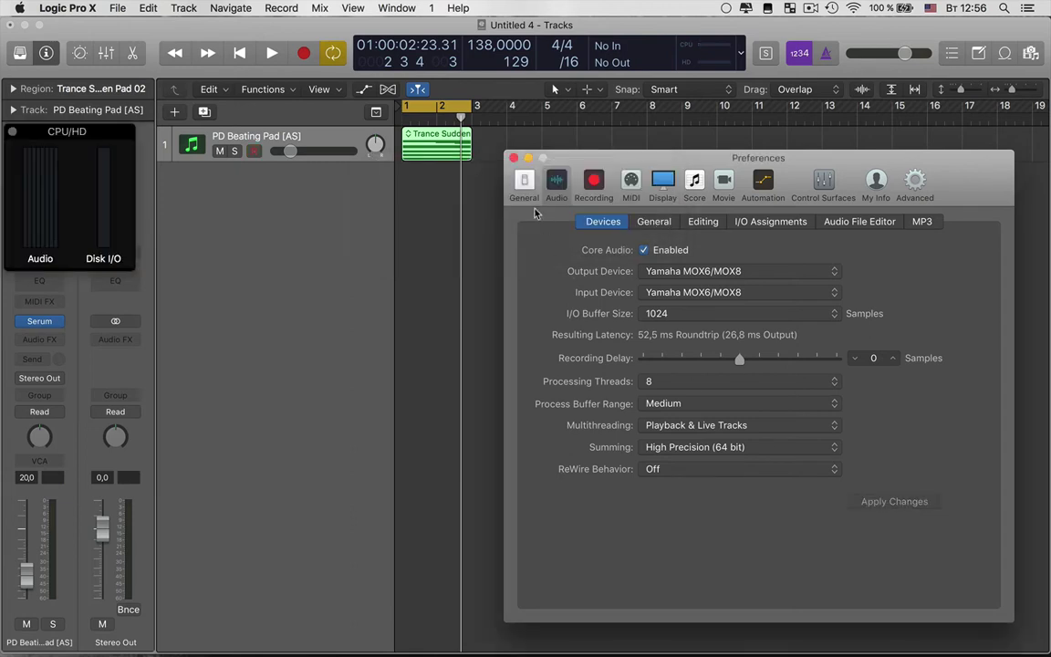
click(514, 159)
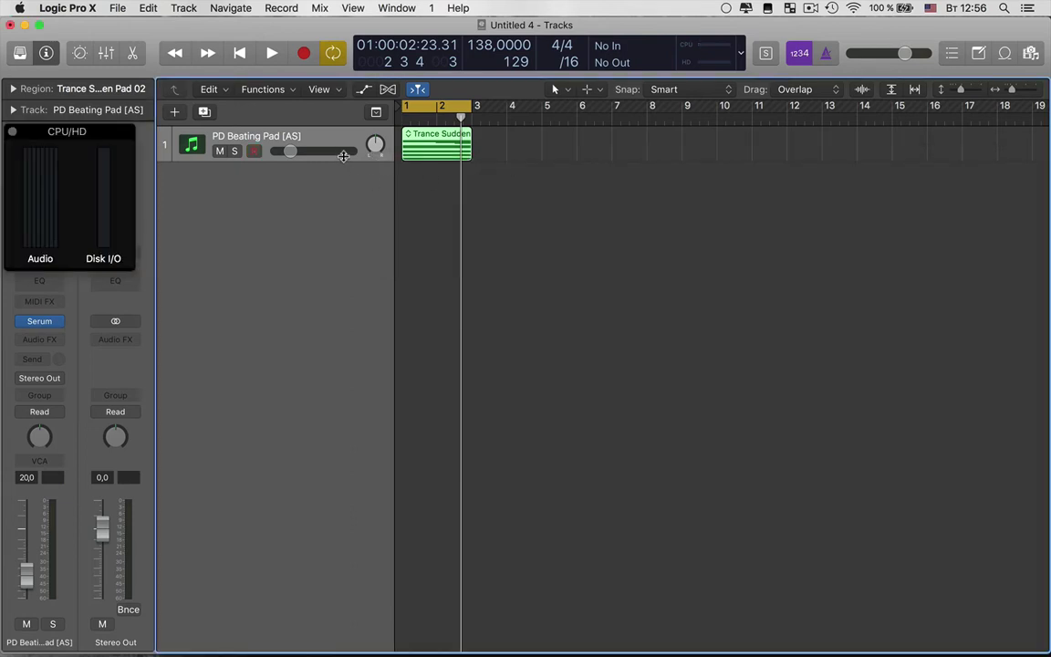
Play the loop while duplicating the PD Beating Pad track up to five tracks, and dismiss the system overload alert.
key(space)
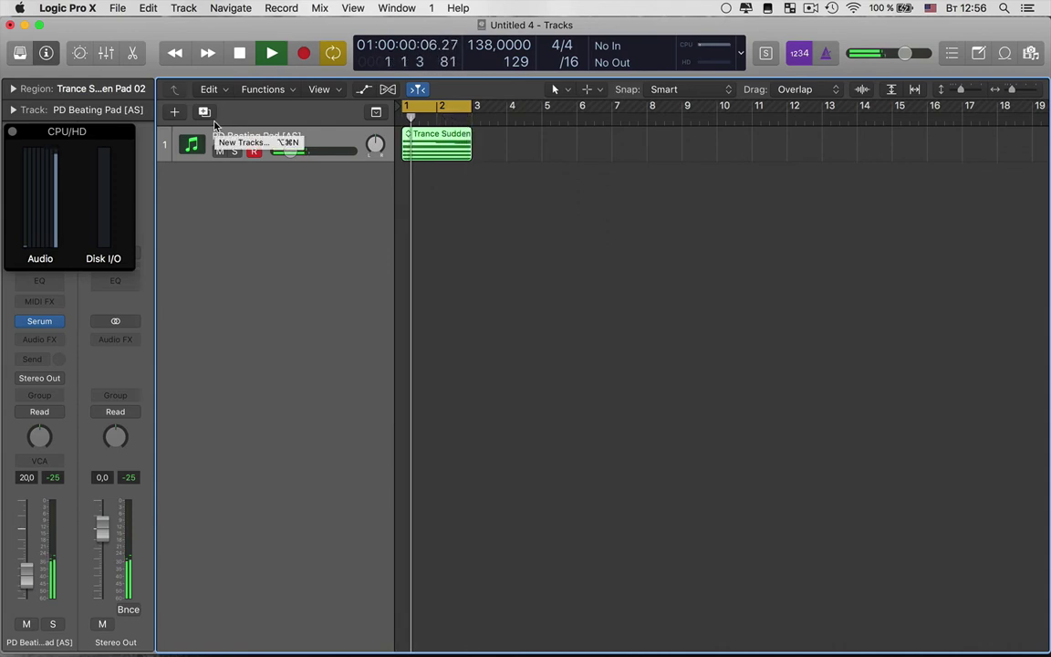
key(cmd+d)
key(cmd+d)
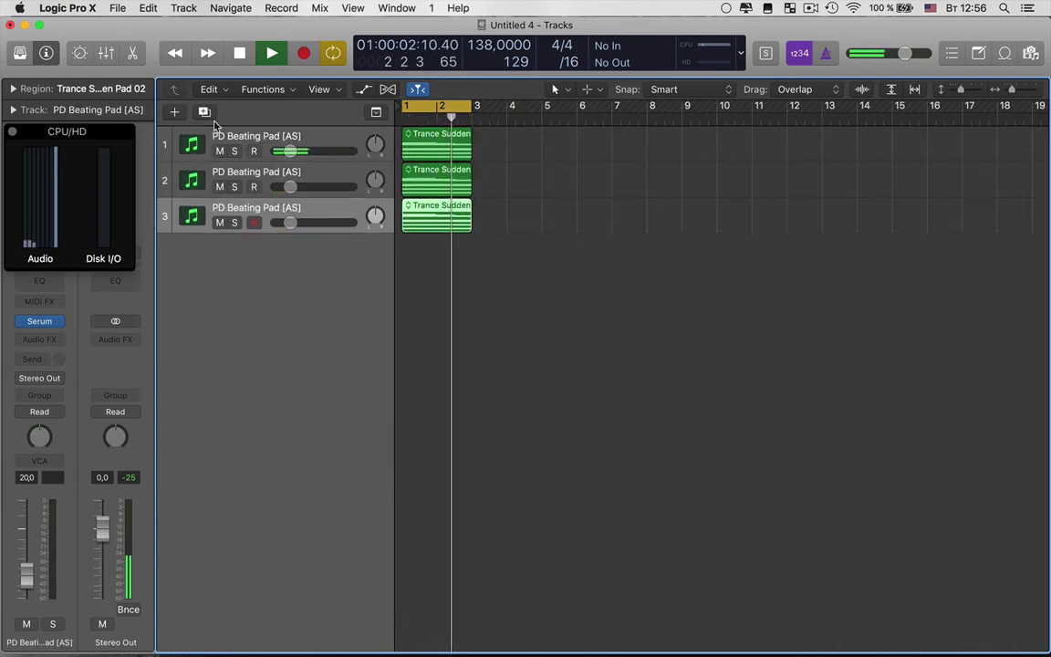
key(super+d)
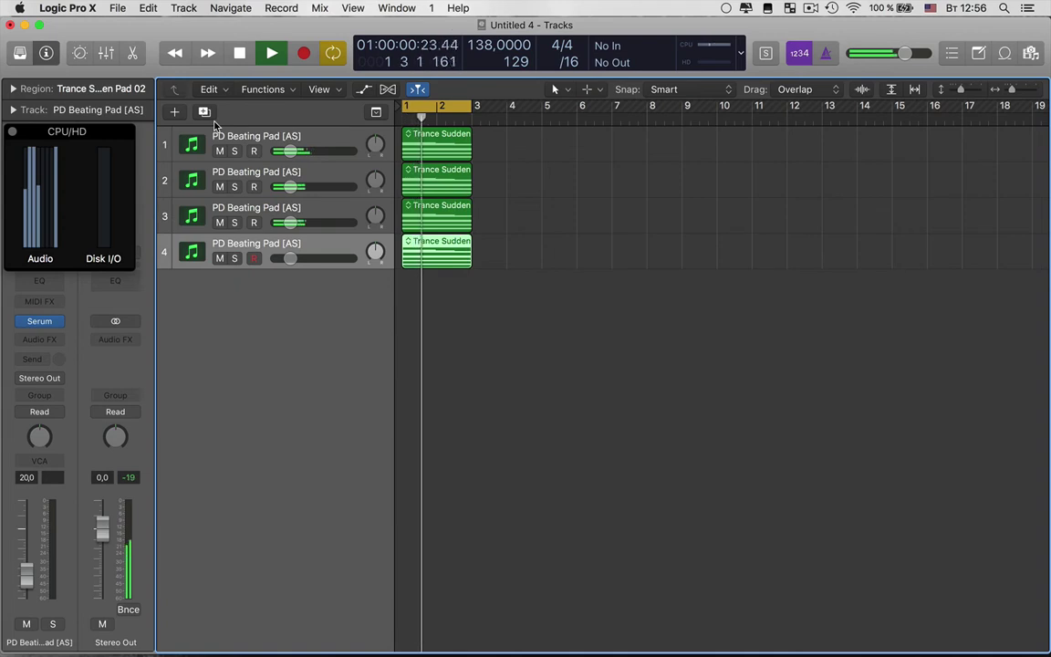
key(super+d)
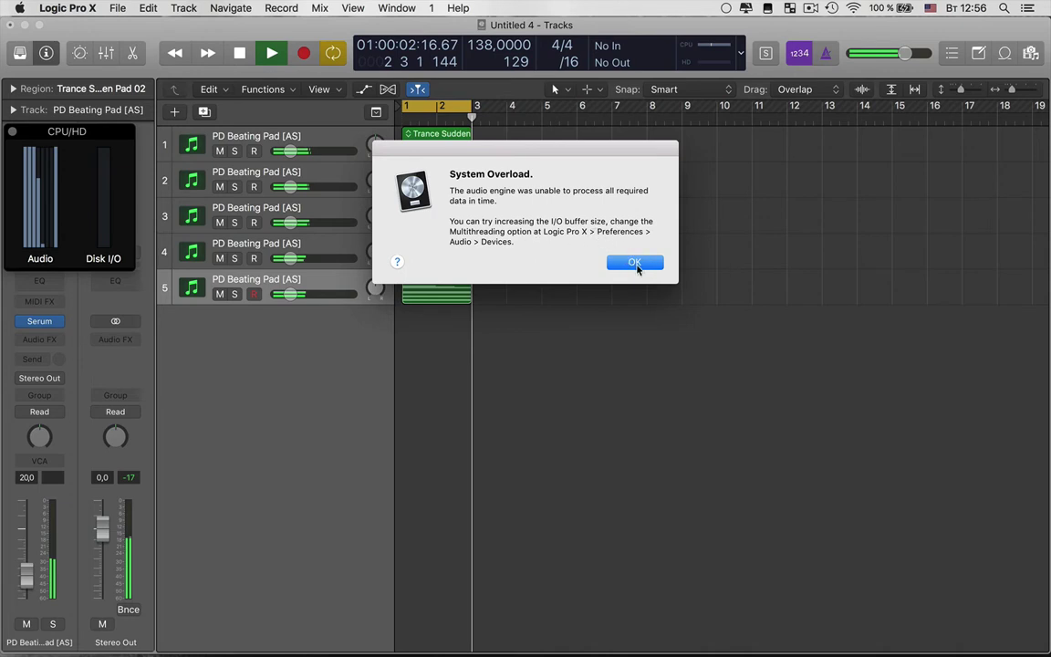
click(636, 263)
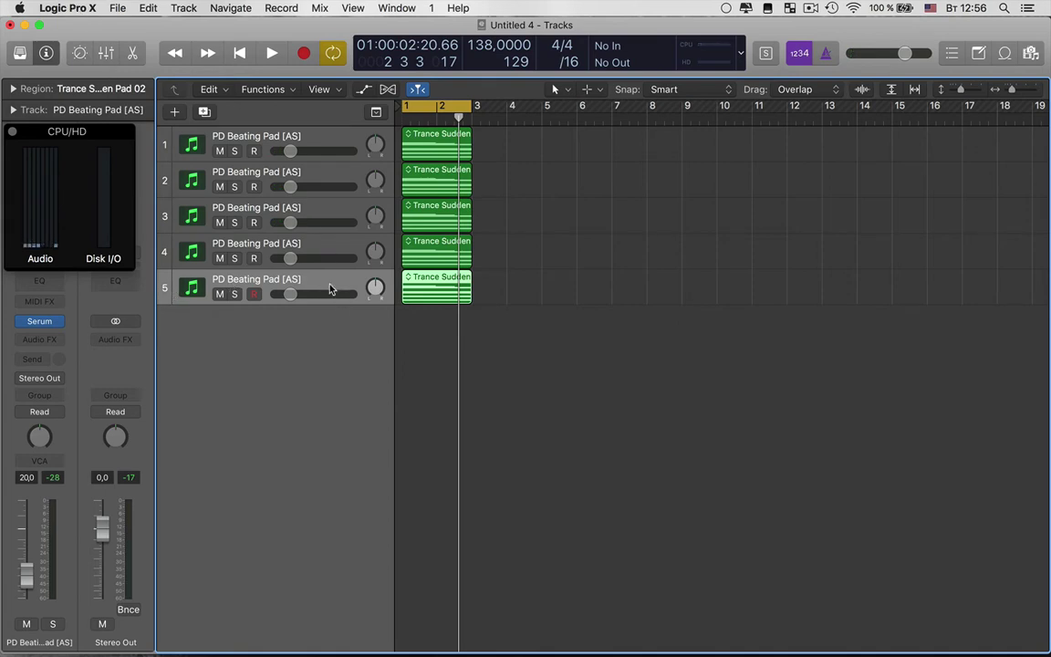
Set the I/O buffer size to 512 samples in the audio device preferences, apply it and play back the five tracks.
click(83, 11)
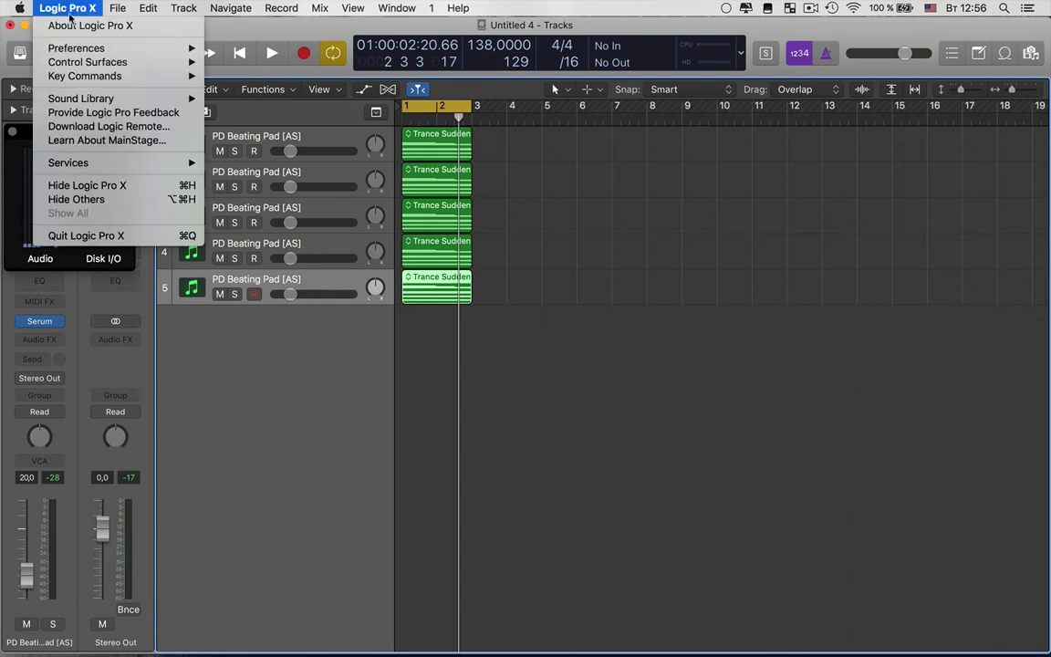
mouse_move(88, 50)
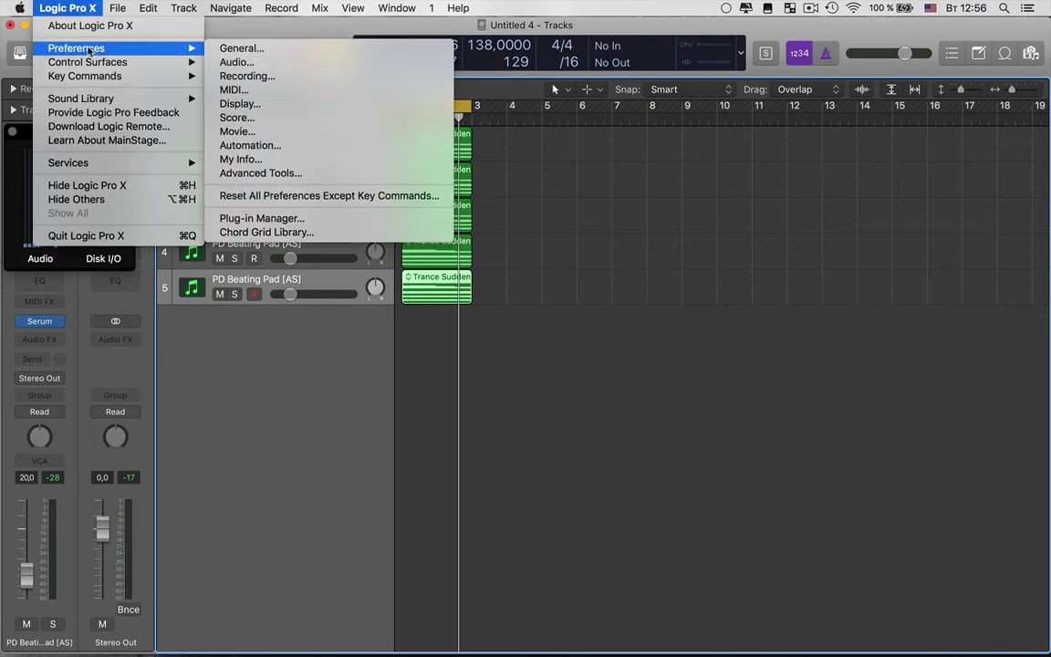
click(235, 62)
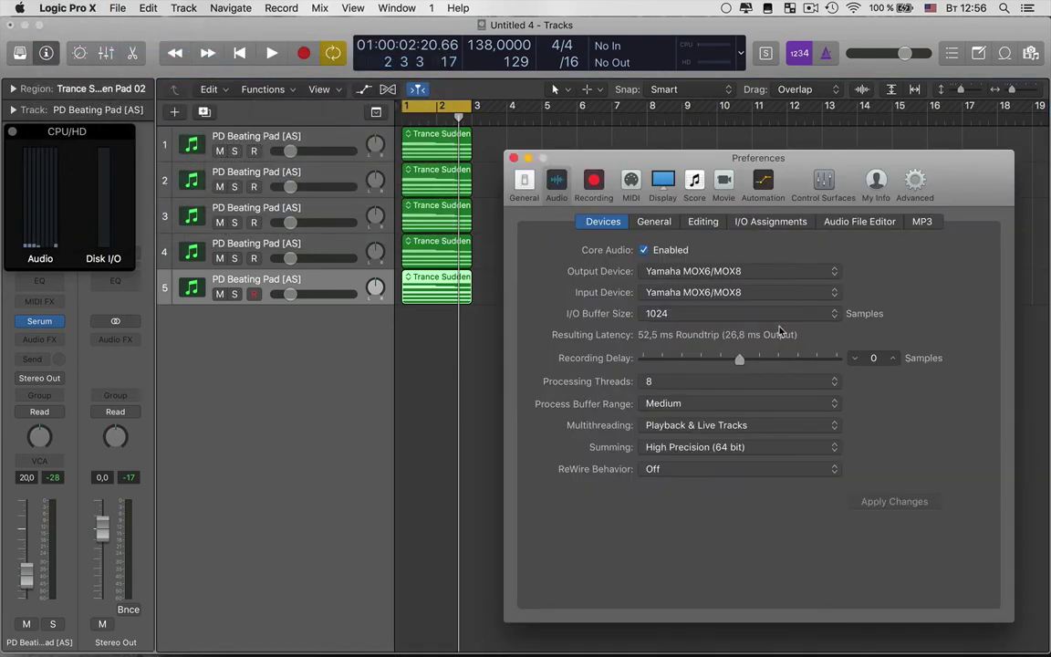
click(834, 315)
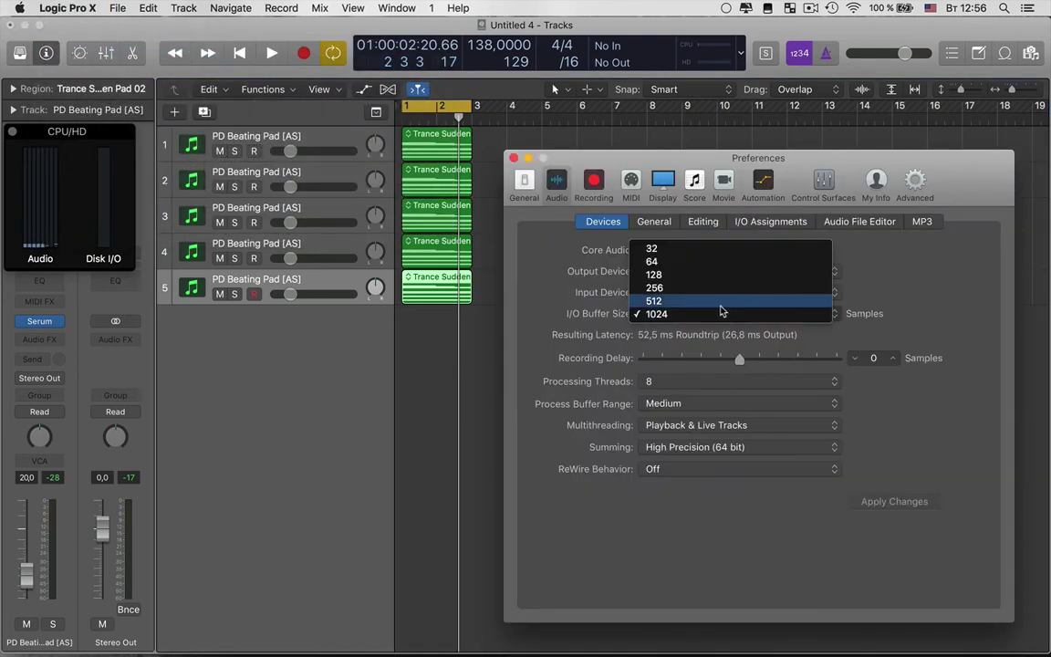
click(719, 312)
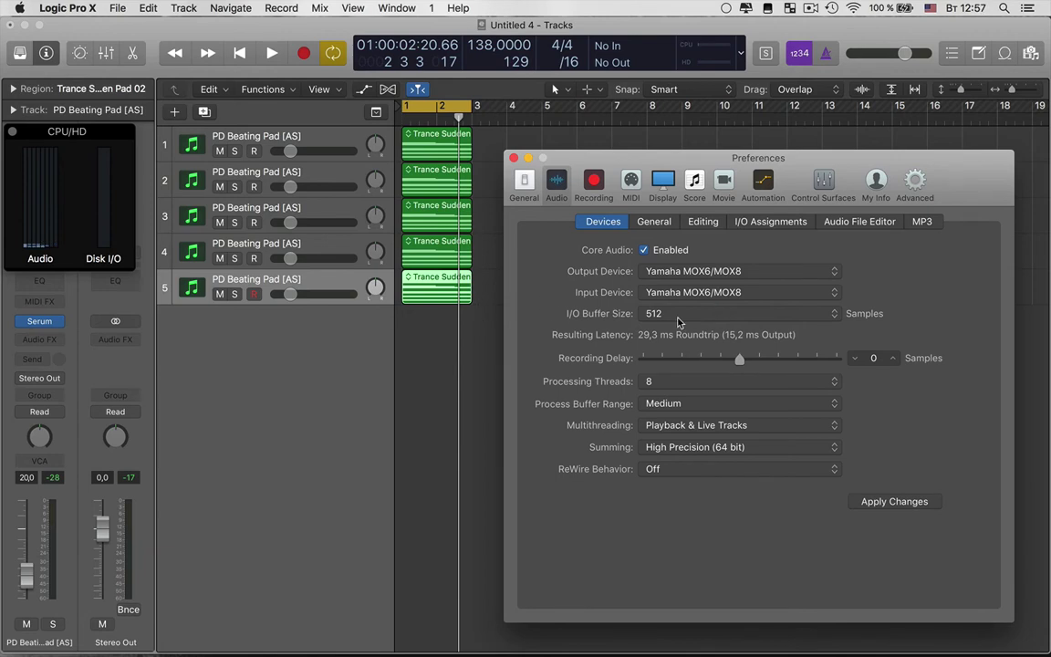
click(894, 502)
click(514, 159)
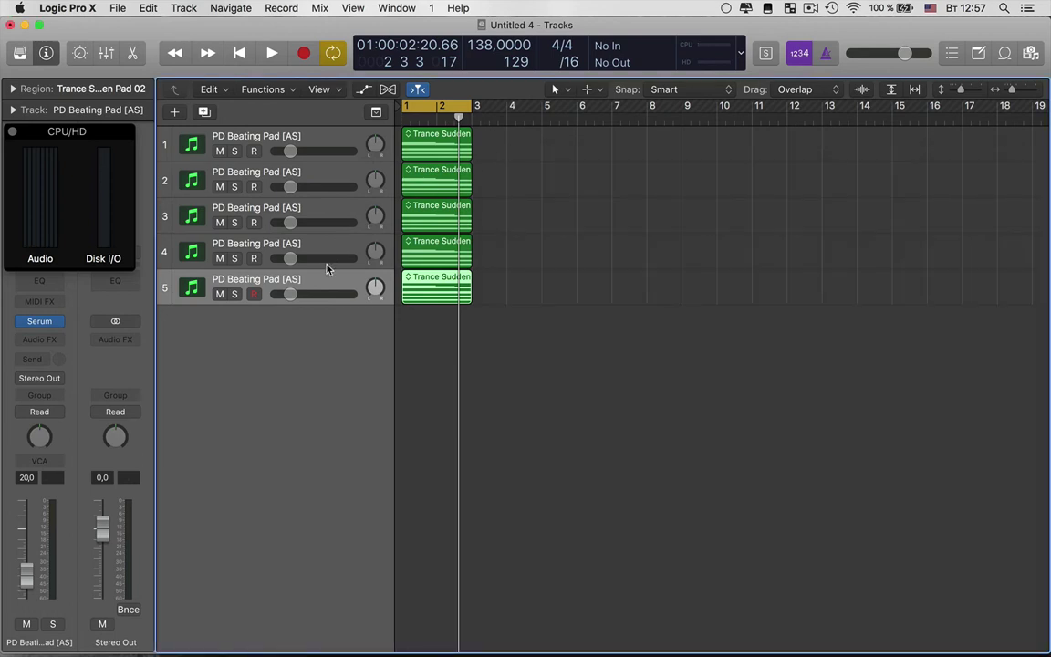
key(space)
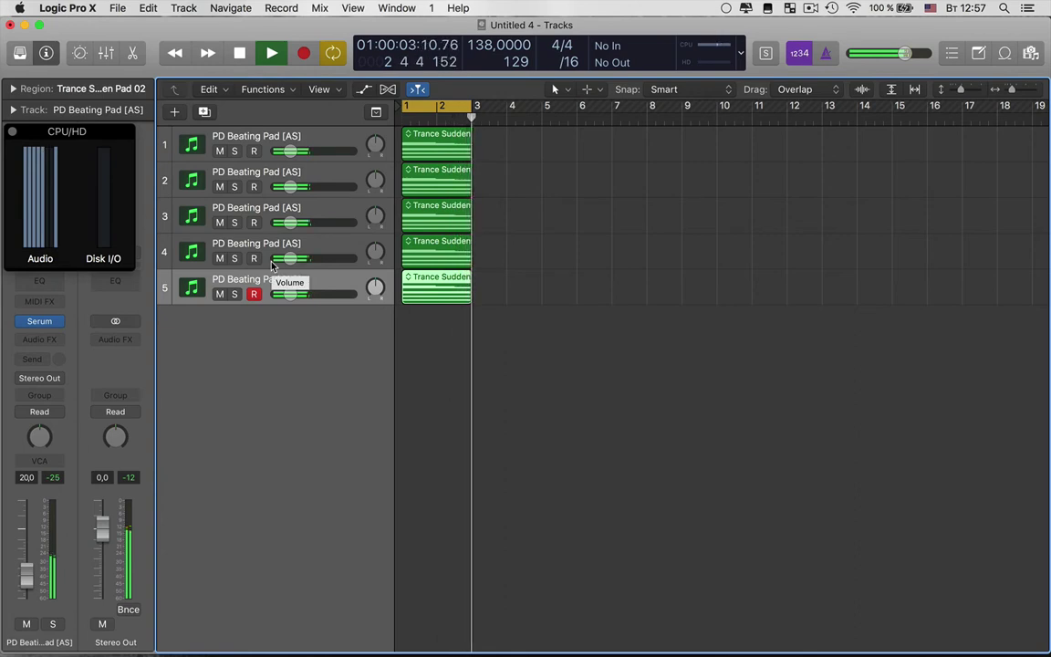
Duplicate the PD Beating Pad track during playback until there are seven tracks, and dismiss the system overload alert.
key(super+d)
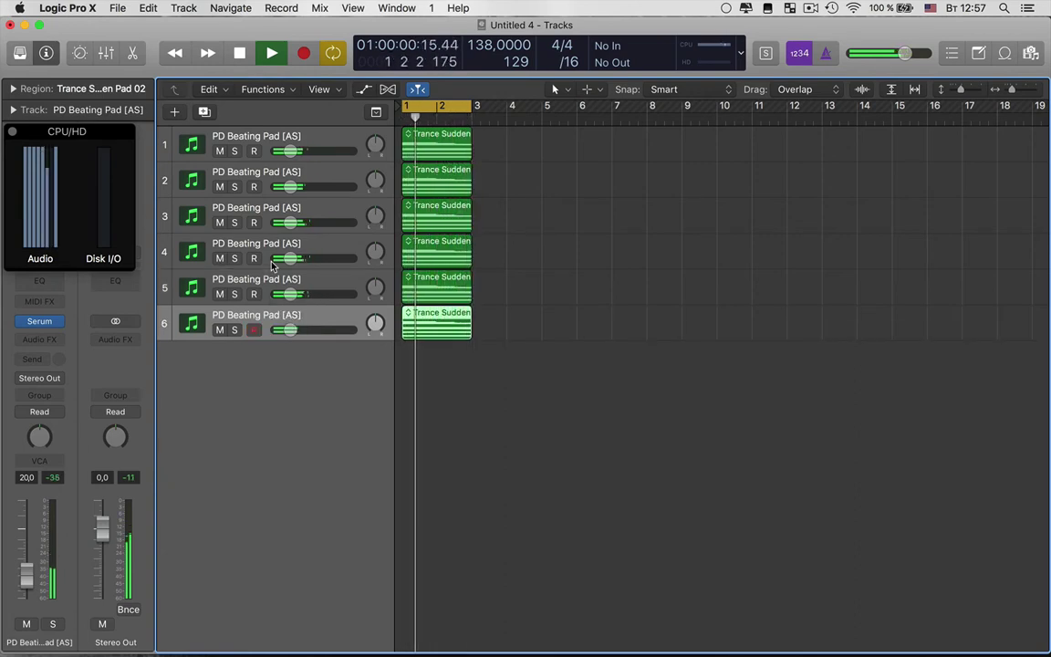
key(super+d)
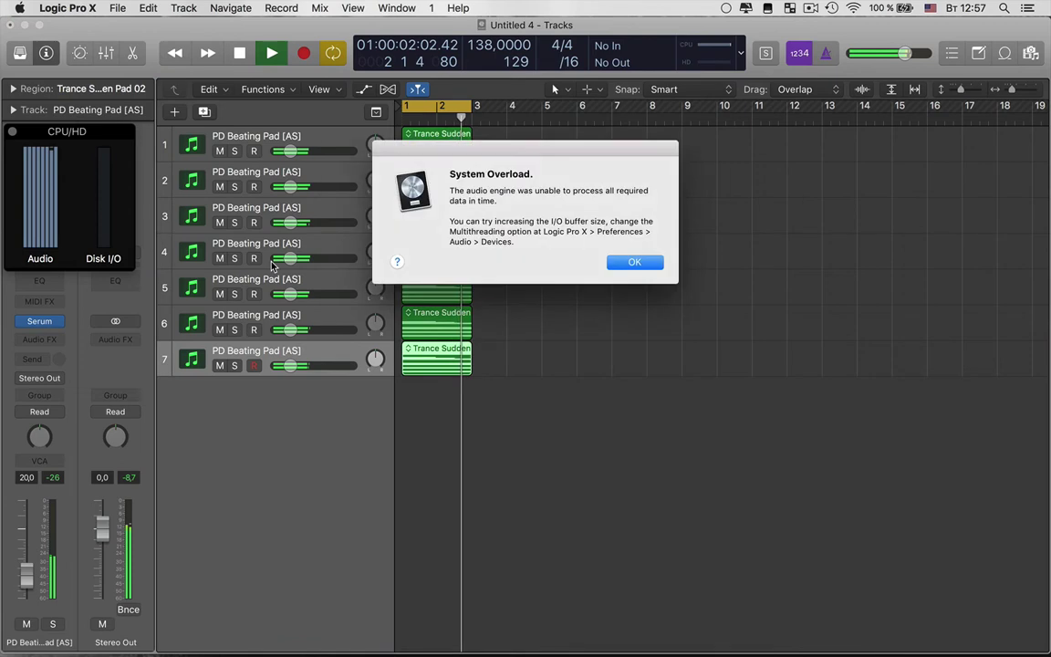
click(636, 263)
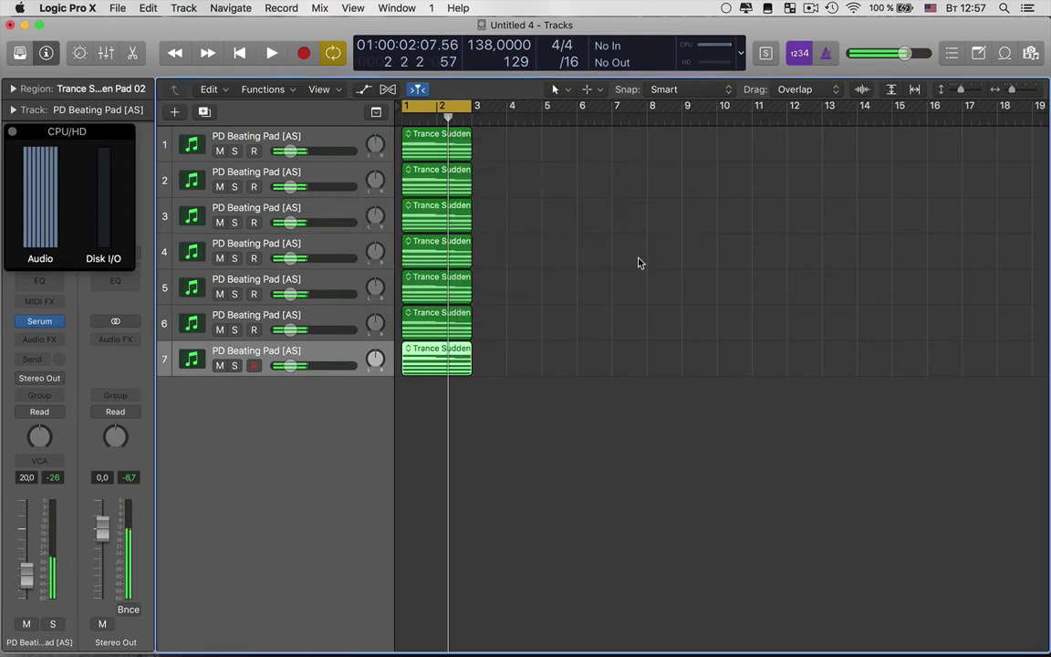
Delete the duplicated tracks until only two PD Beating Pad tracks remain, and briefly play back the loop.
click(323, 356)
key(super+BackSpace)
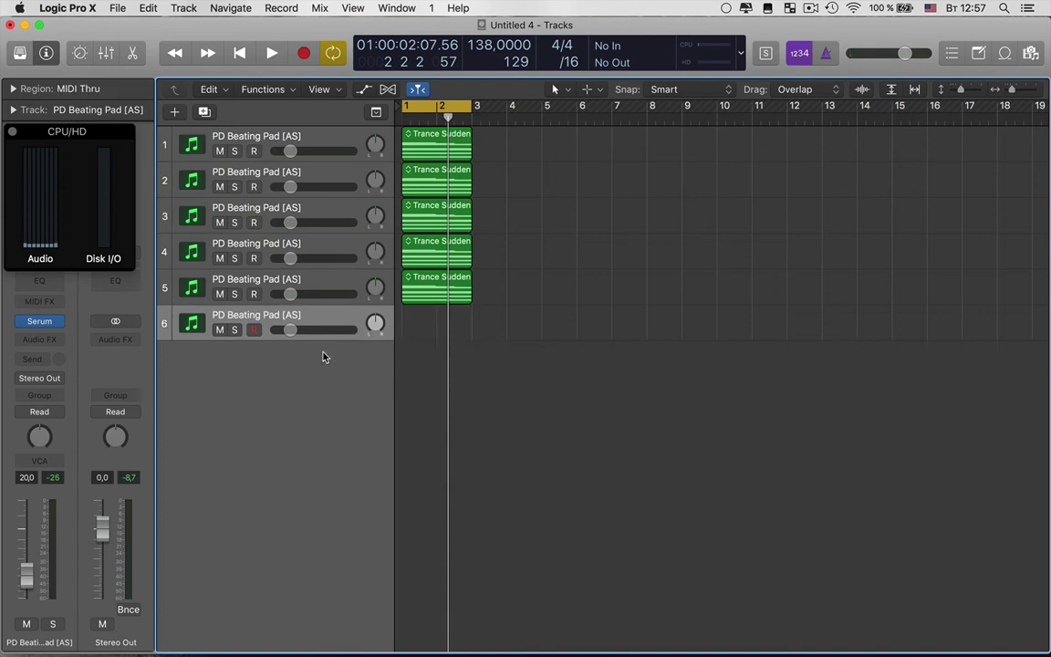
key(super+BackSpace)
click(323, 357)
key(super+BackSpace)
click(323, 357)
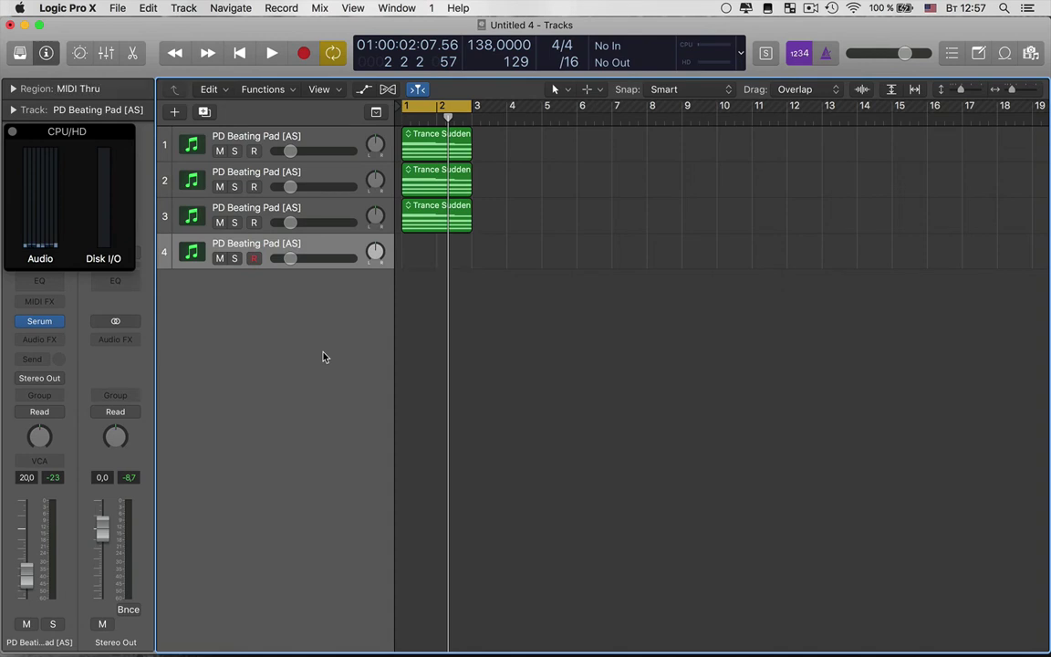
key(super+BackSpace)
click(323, 357)
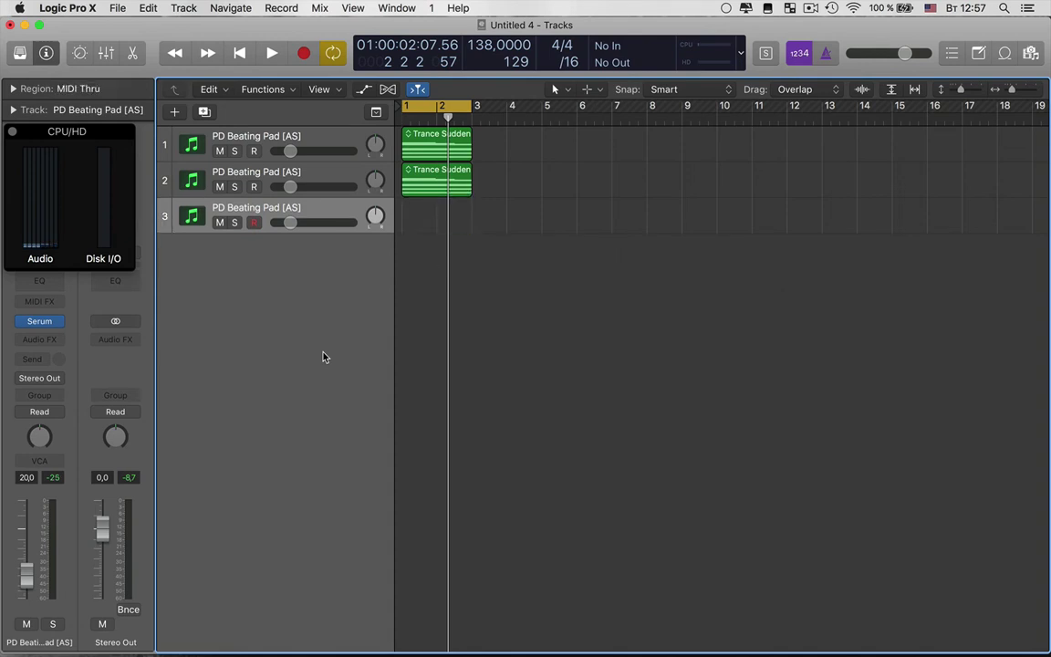
key(super+BackSpace)
key(BackSpace)
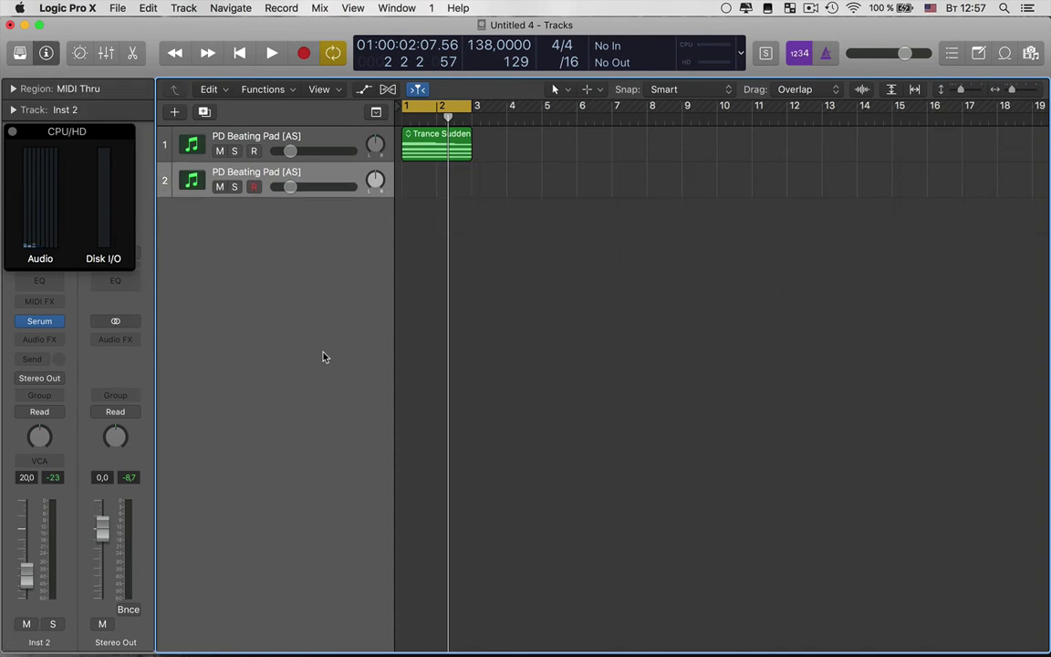
key(space)
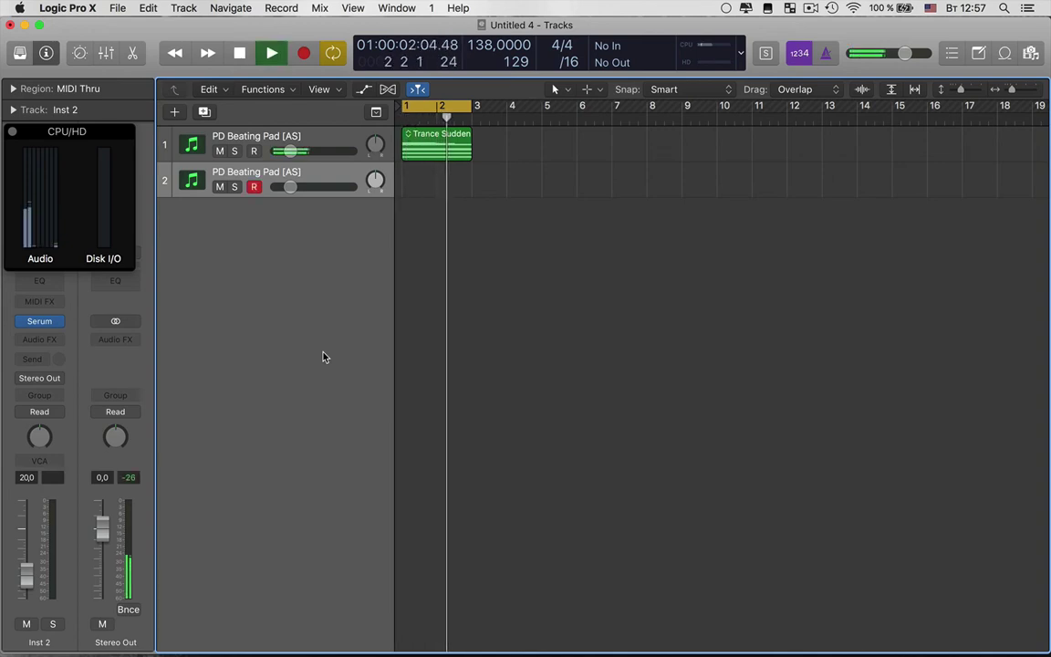
key(space)
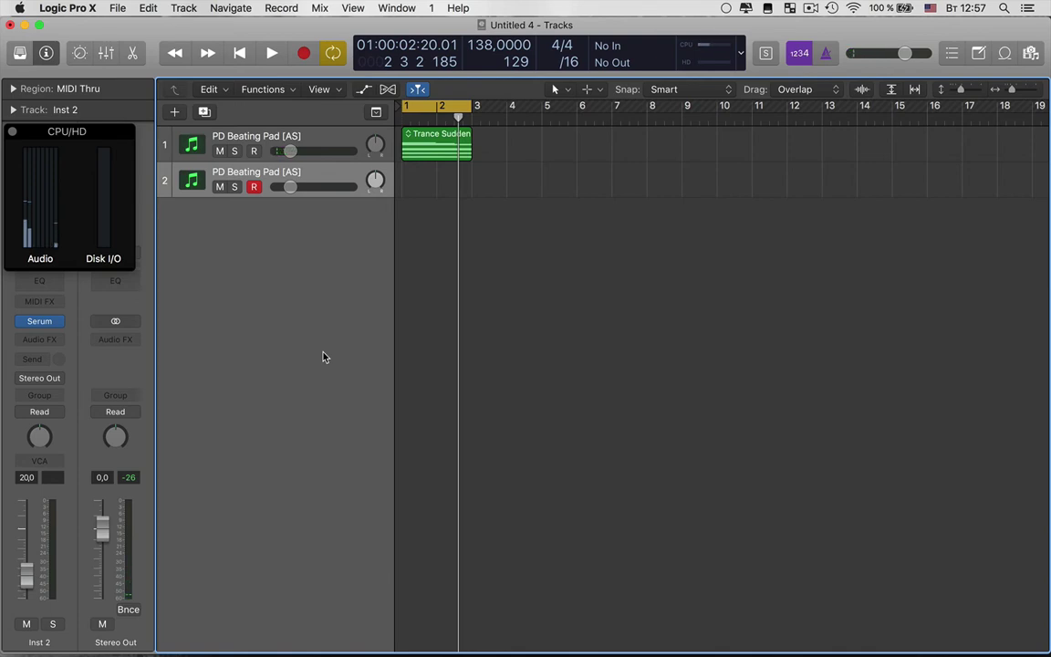
Bounce the first PD Beating Pad track's region in place to a new track as Trance Sudden Pad 02_bip, leaving the source unmuted.
key(ctrl+super+b)
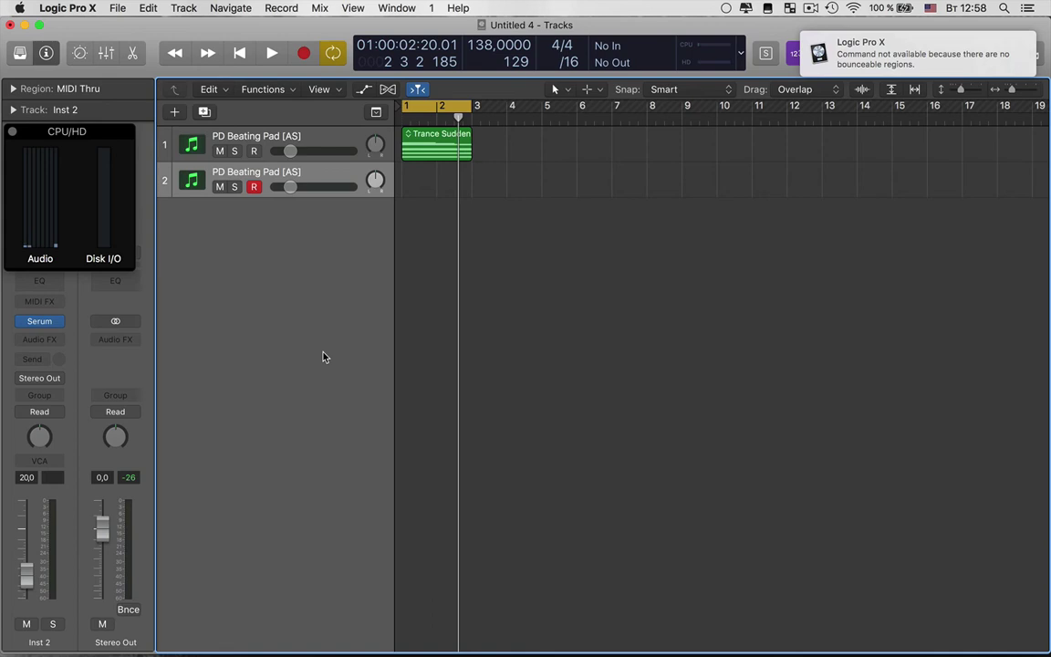
click(339, 147)
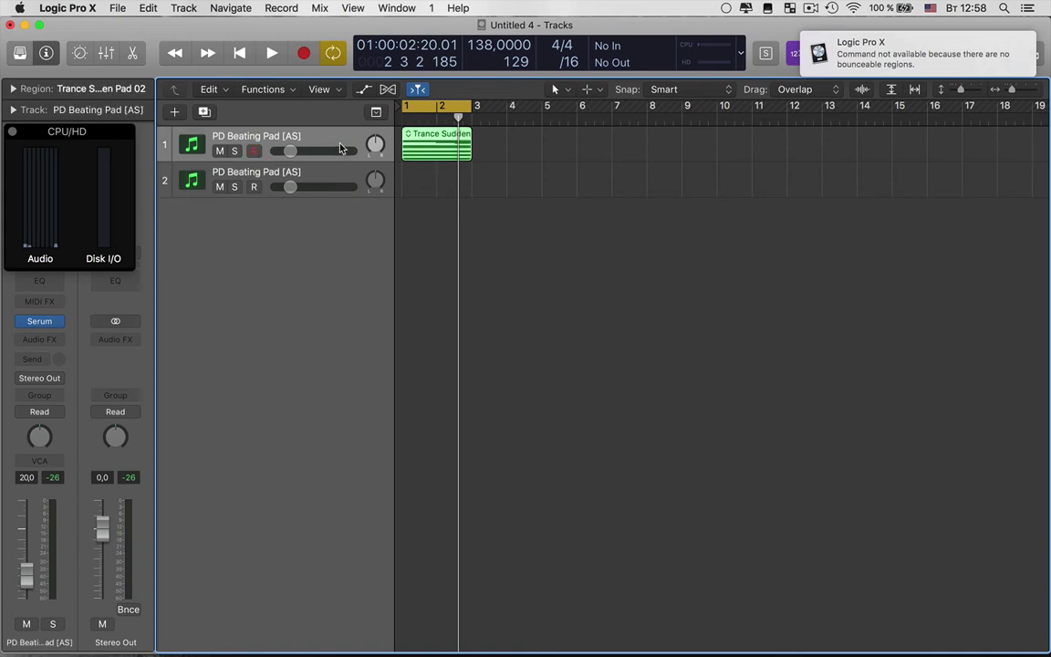
key(ctrl+super+b)
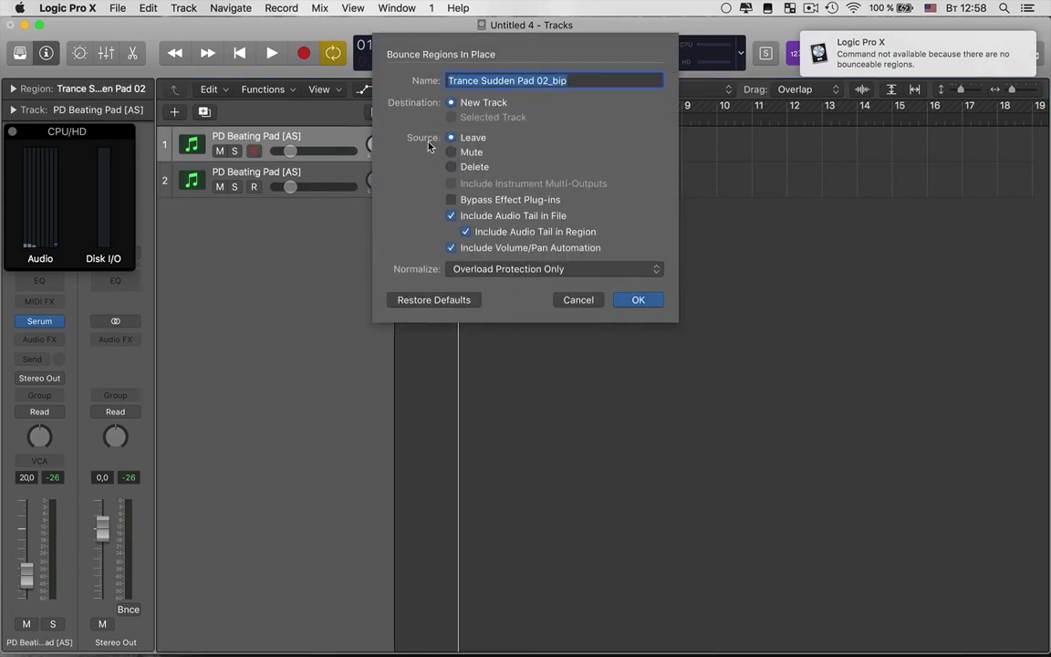
click(640, 301)
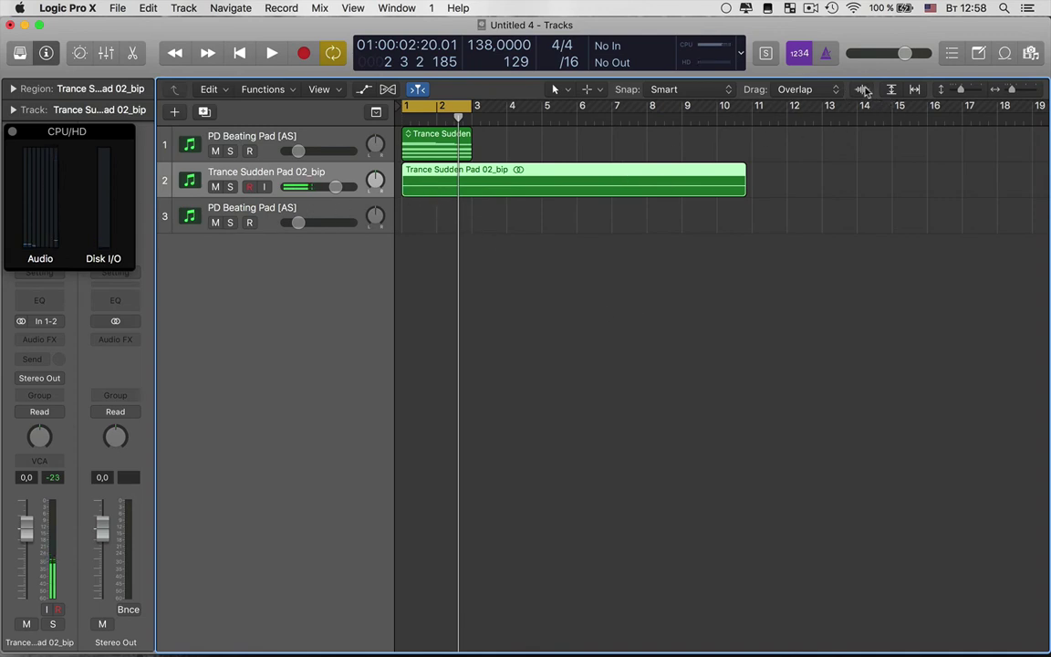
Magnify the audio waveform display and play back the bounced region with the original PD Beating Pad track muted.
drag(865, 59, 866, 31)
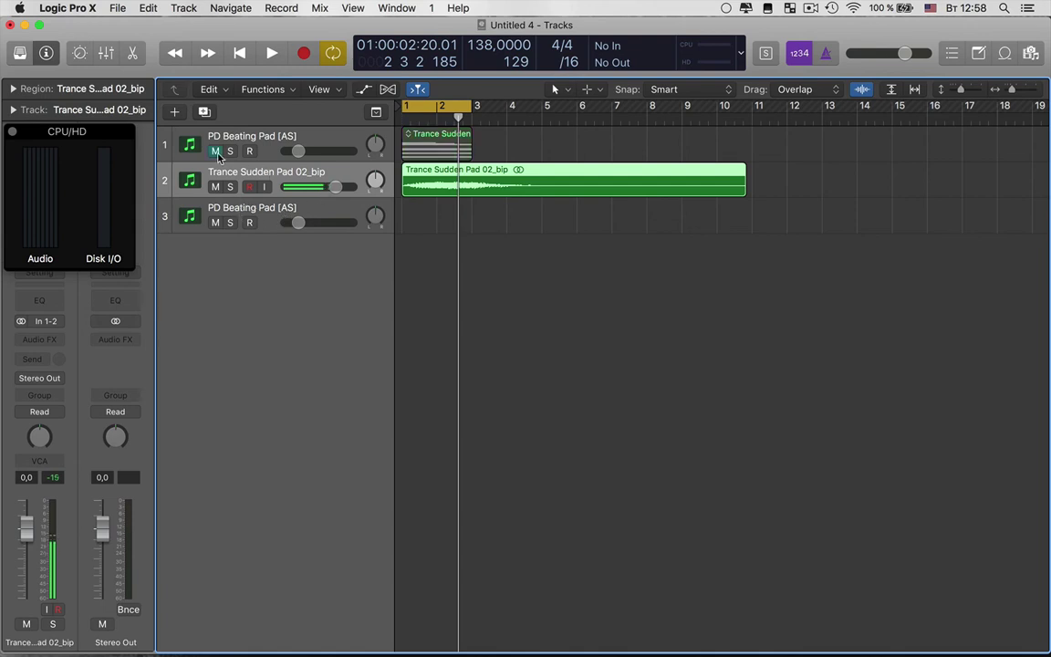
key(space)
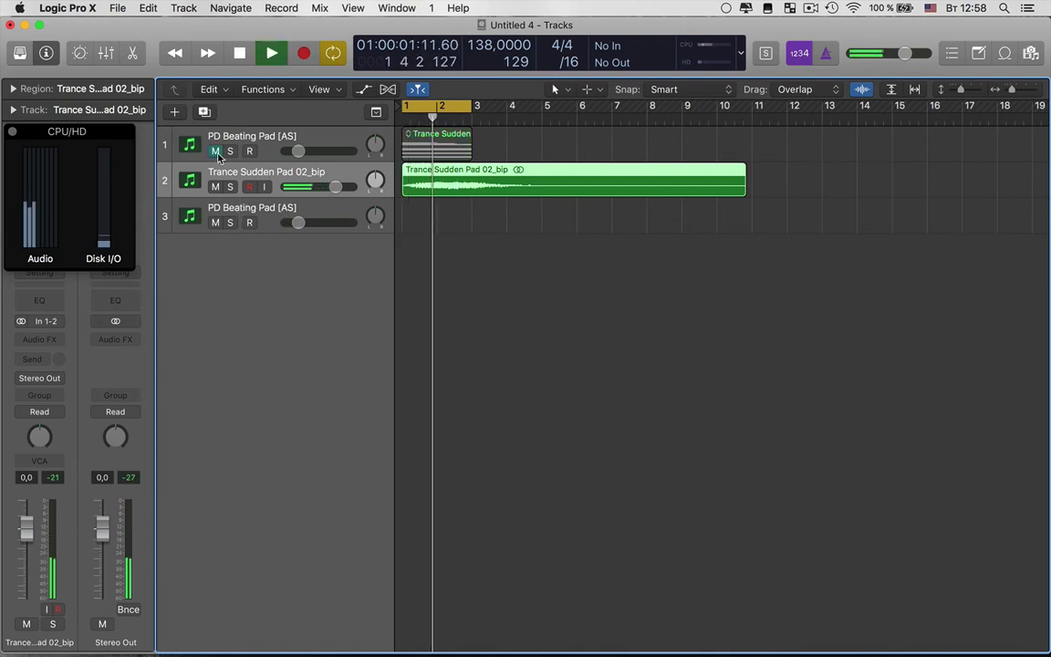
Delete the empty third PD Beating Pad track and switch off the Serum plug-in on the muted first track.
click(261, 214)
key(super+BackSpace)
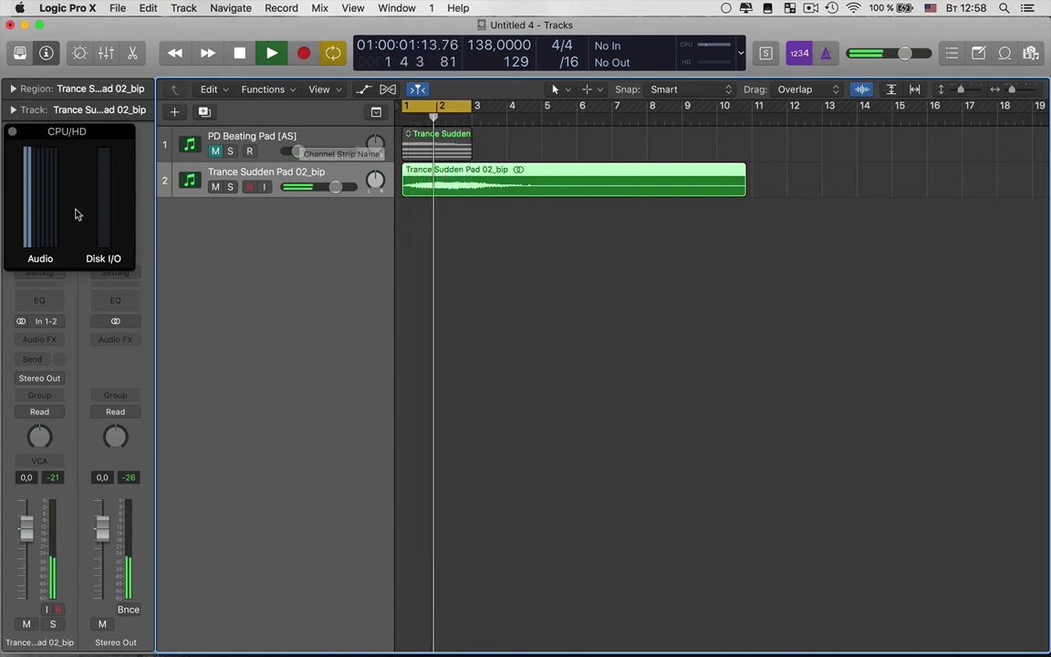
click(251, 139)
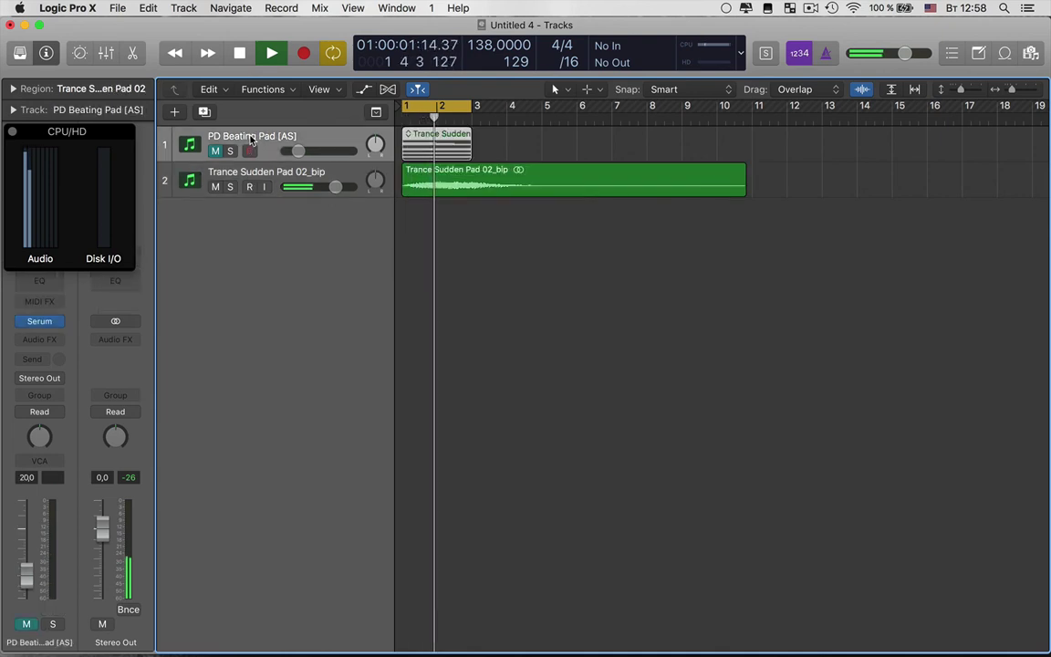
click(23, 322)
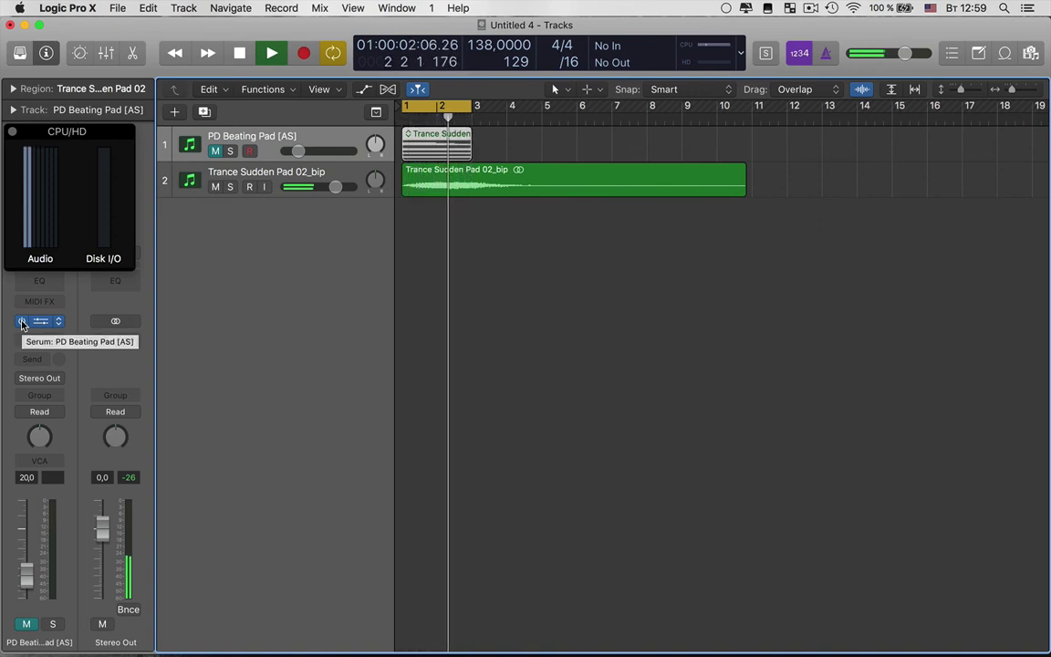
click(22, 321)
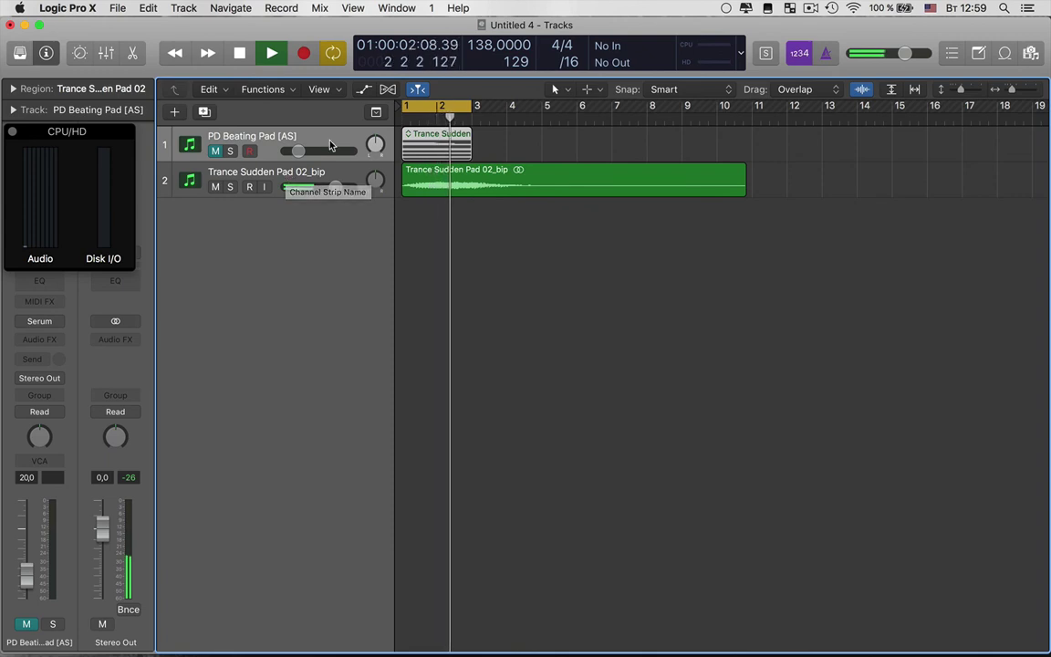
click(80, 9)
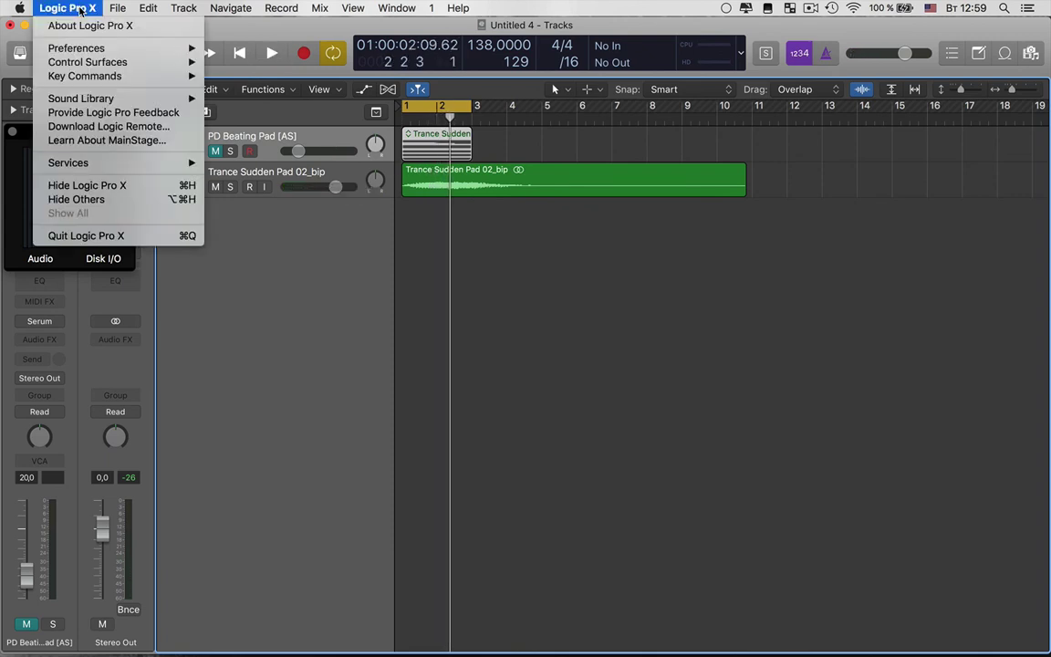
click(81, 11)
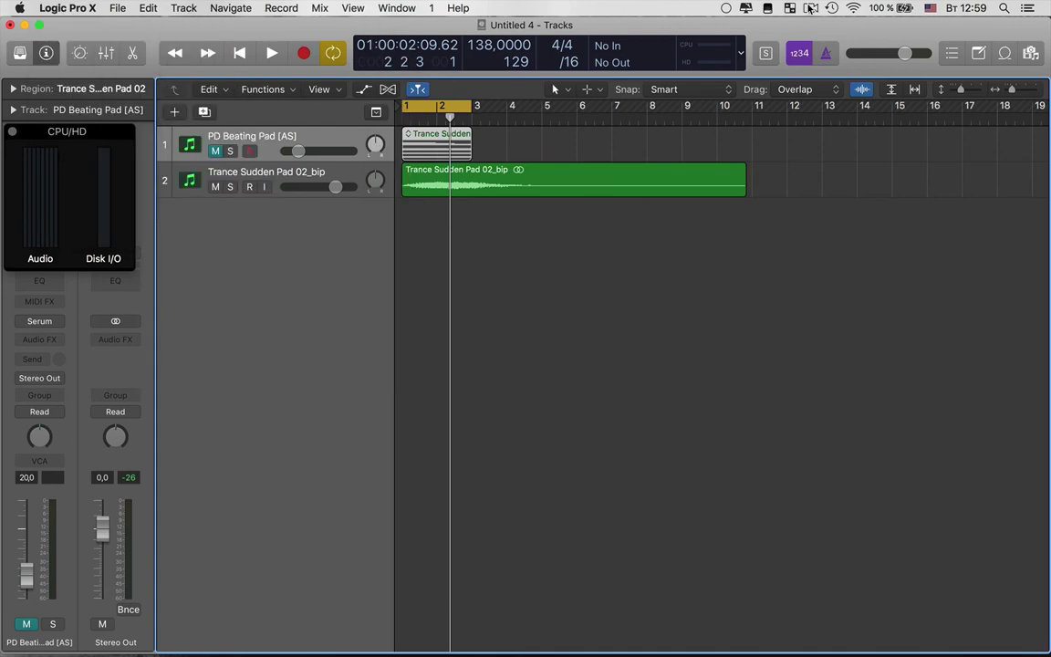